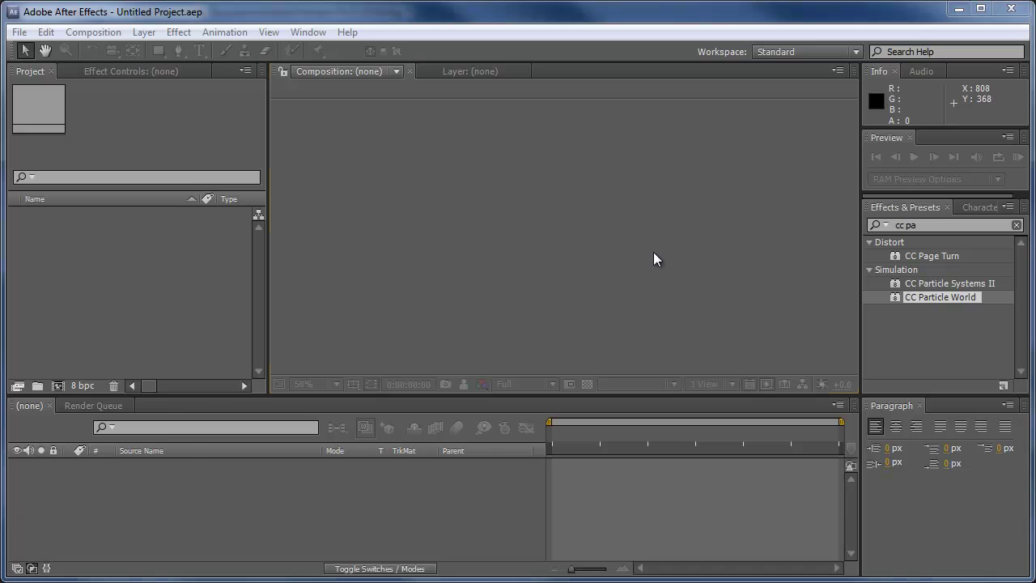
Step: Create Comp 1 at 1920x1080, 29.97 fps with a 10-second duration
click(653, 252)
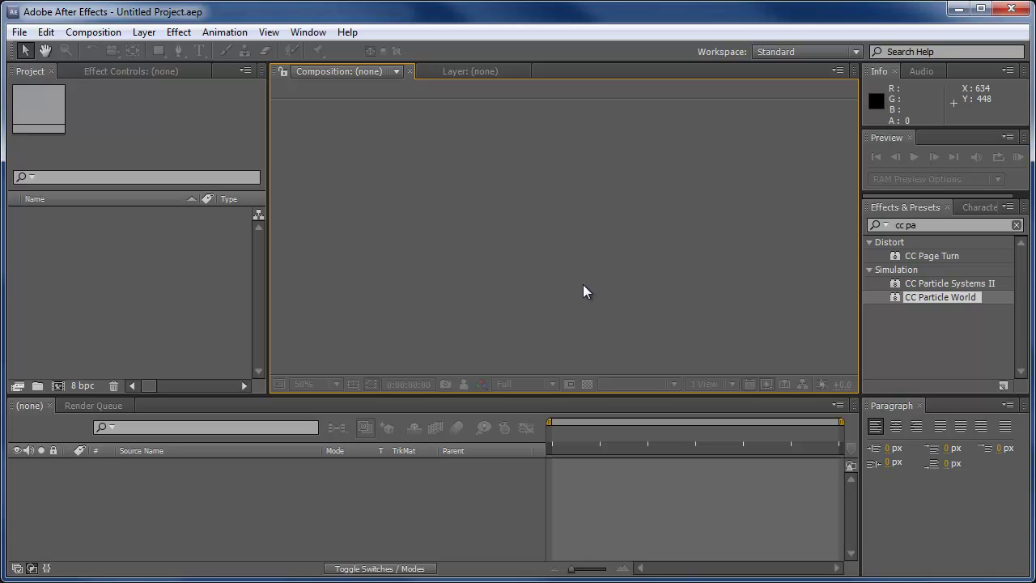
click(102, 36)
click(65, 51)
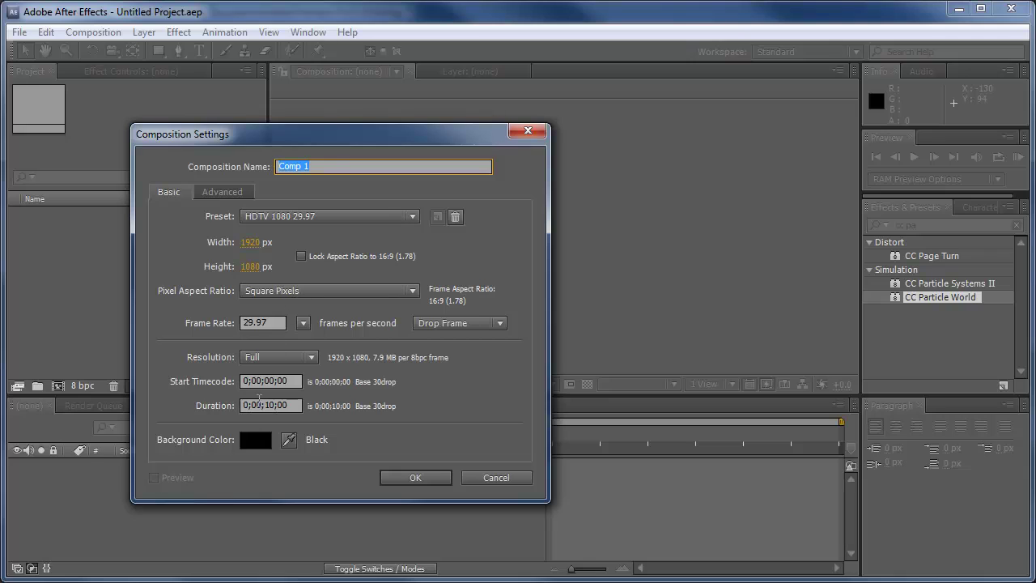
click(270, 407)
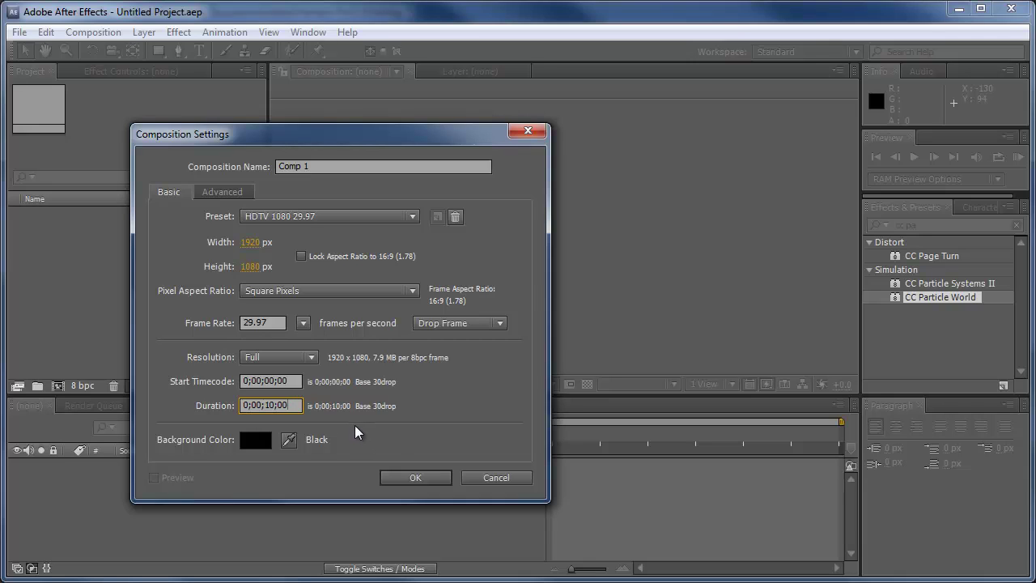
click(401, 480)
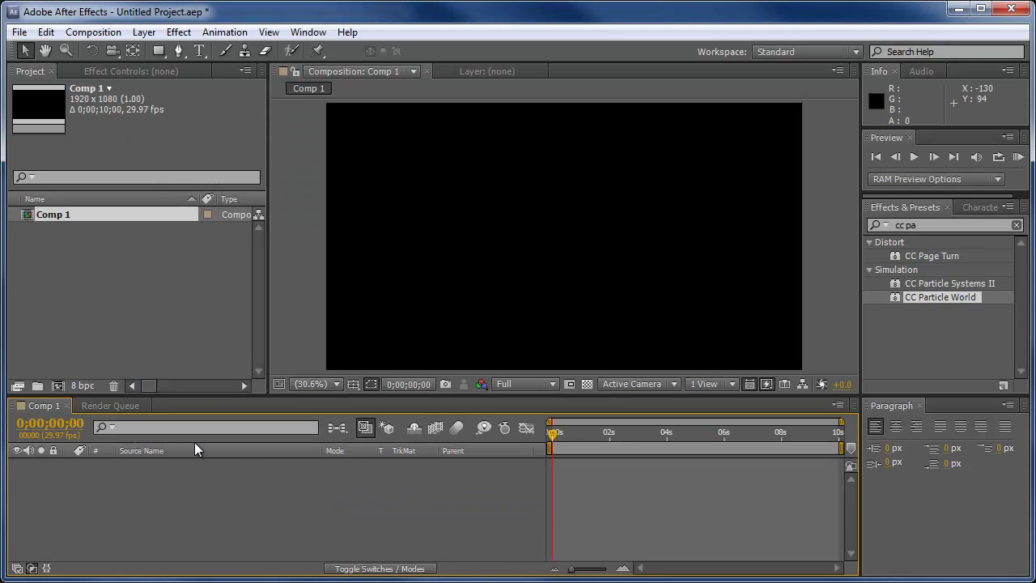
Step: Add a full-frame solid layer named Snow to the composition
click(144, 33)
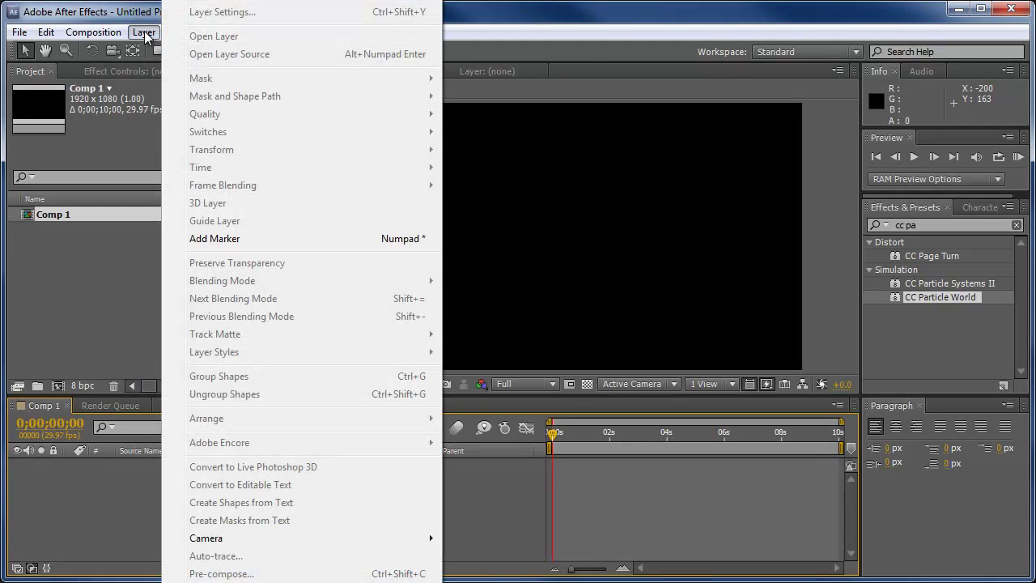
mouse_move(340, 2)
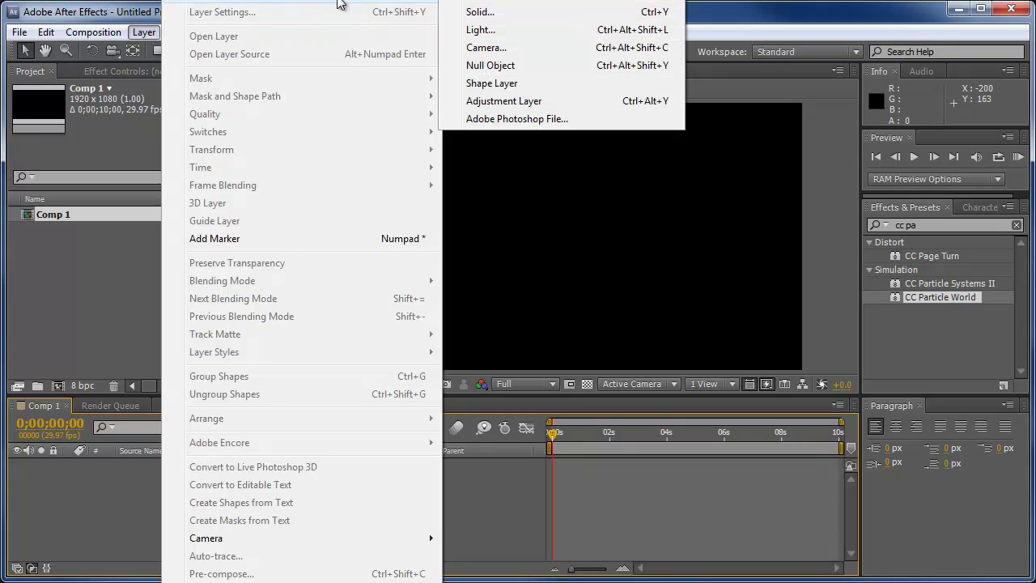
click(477, 12)
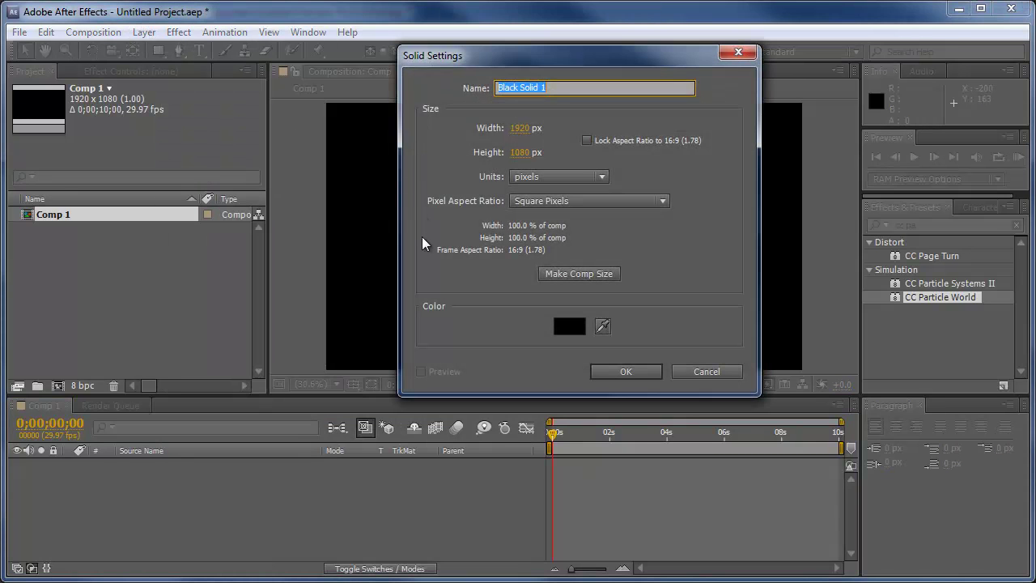
text(Snow)
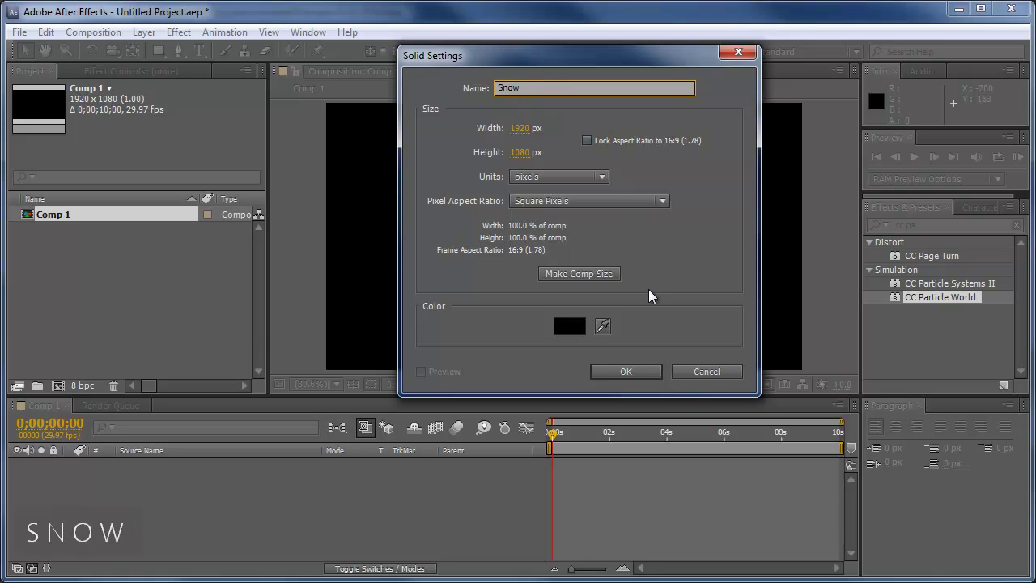
click(624, 371)
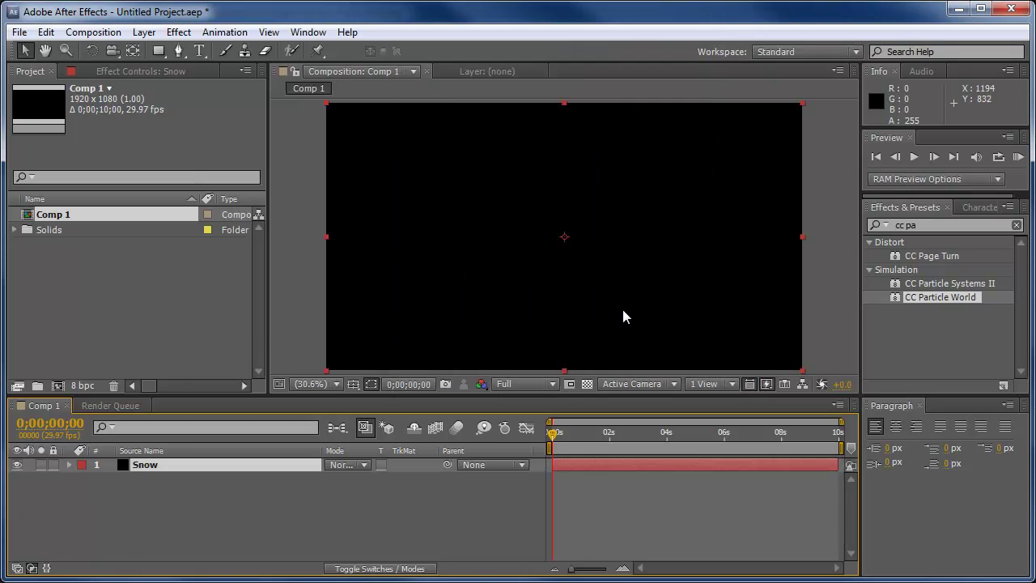
Step: Find CC Particle World via 'cc pa', apply it to Snow, and uncheck its Grid
click(922, 225)
key(BackSpace)
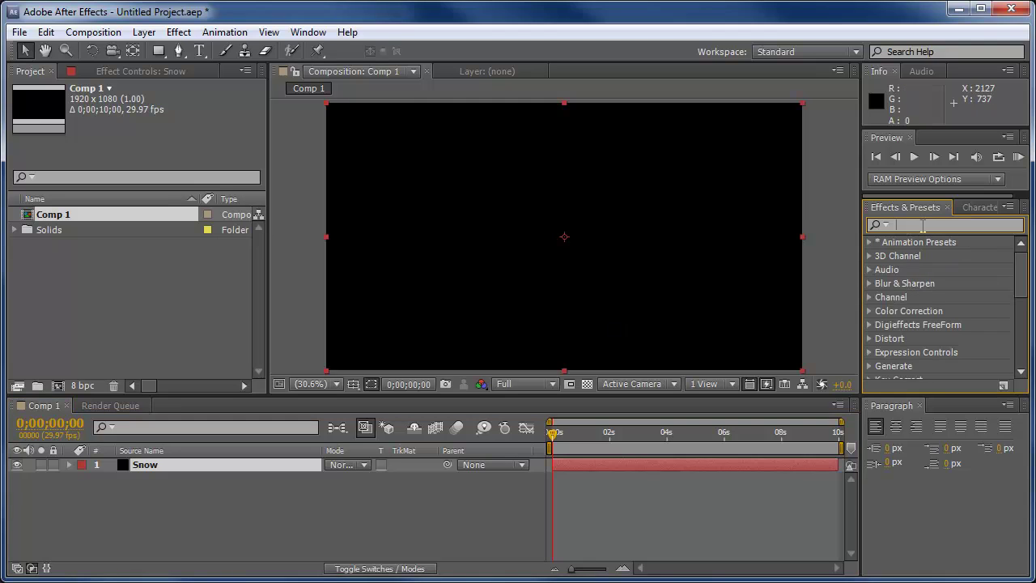
text(cc pa)
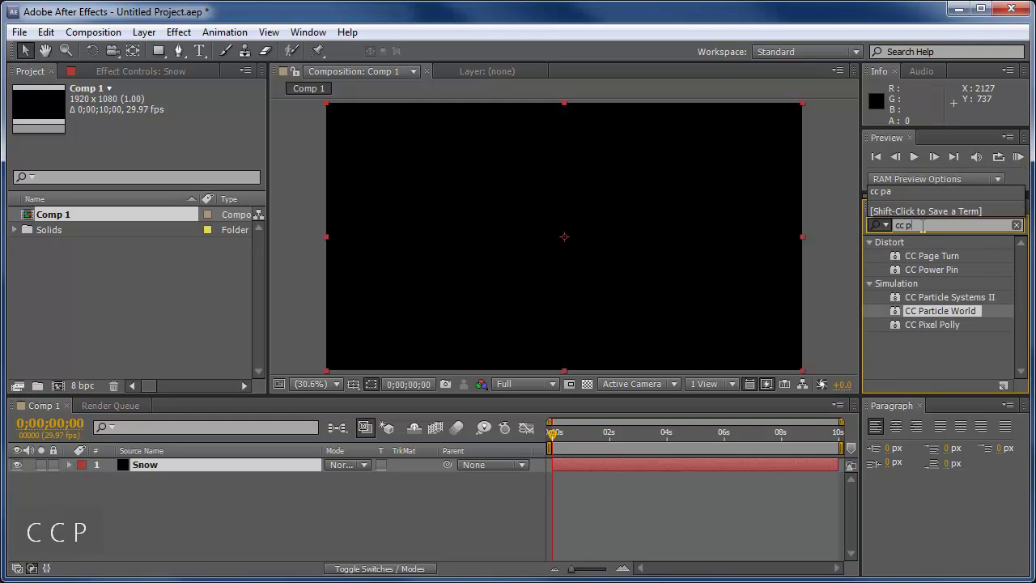
click(927, 298)
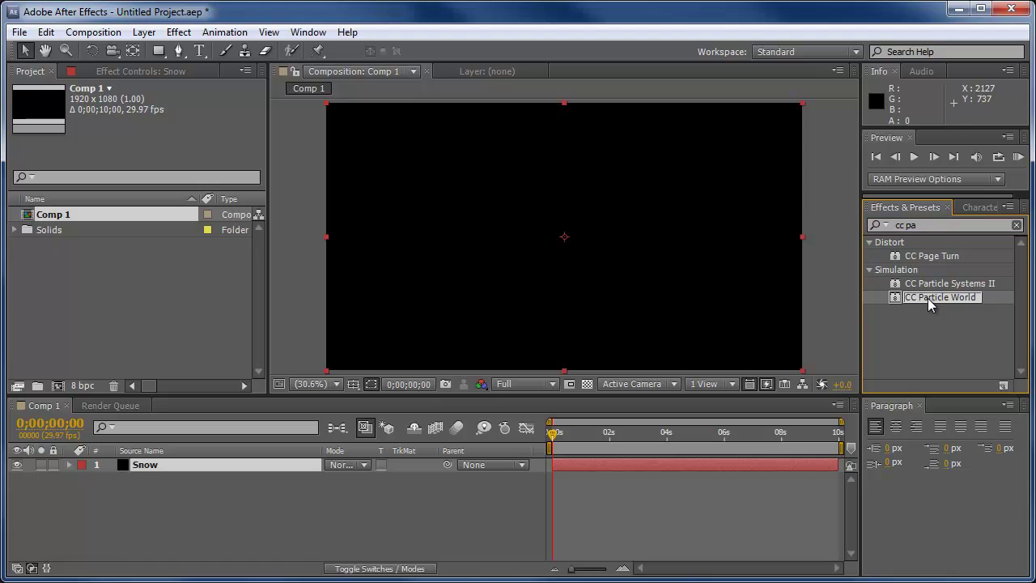
drag(930, 302, 451, 216)
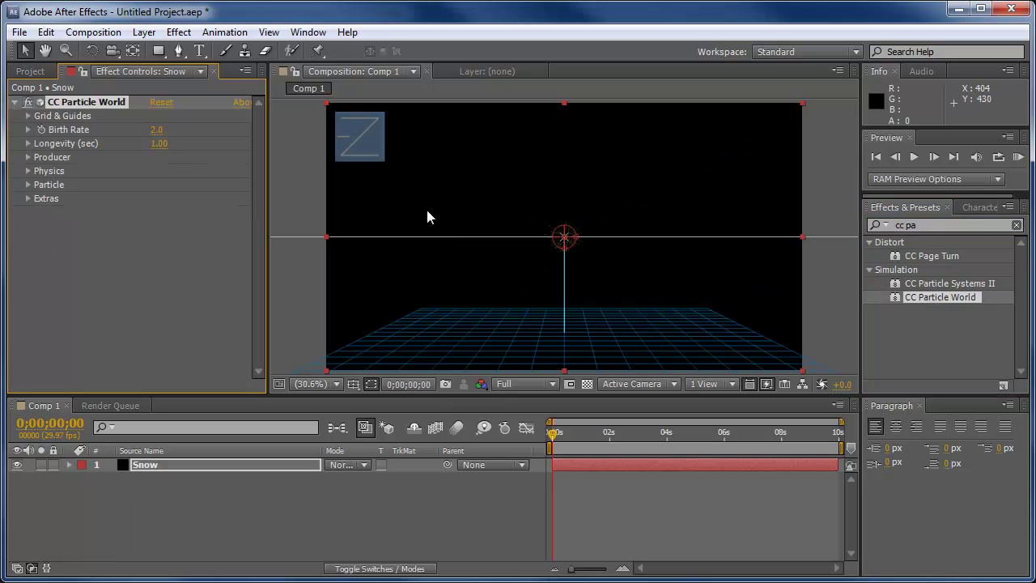
click(27, 116)
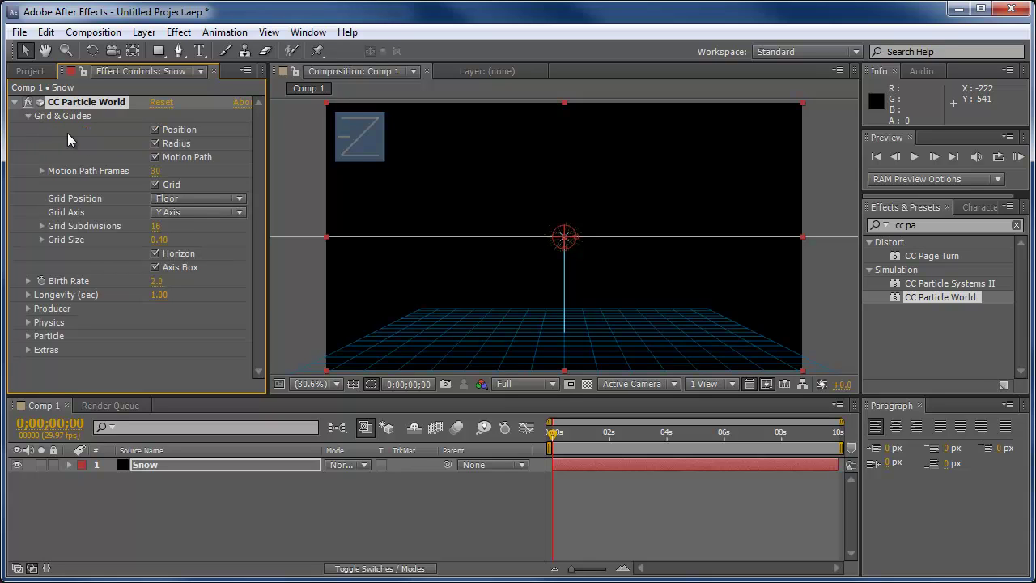
click(155, 185)
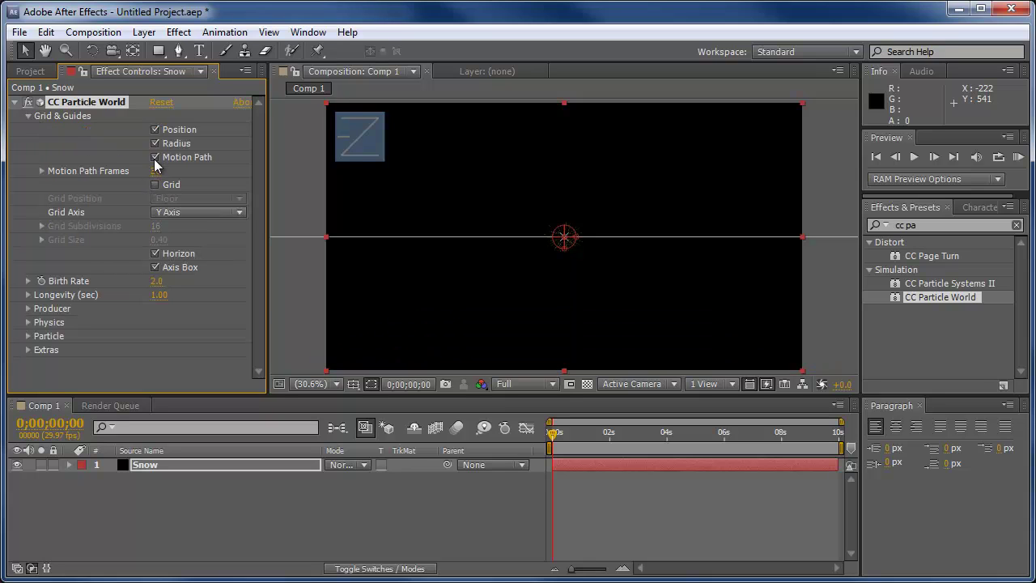
Step: Set Particle Type to Darken&Faded Sphere with Birth Size 0.140 and Death Size 0.220
click(28, 115)
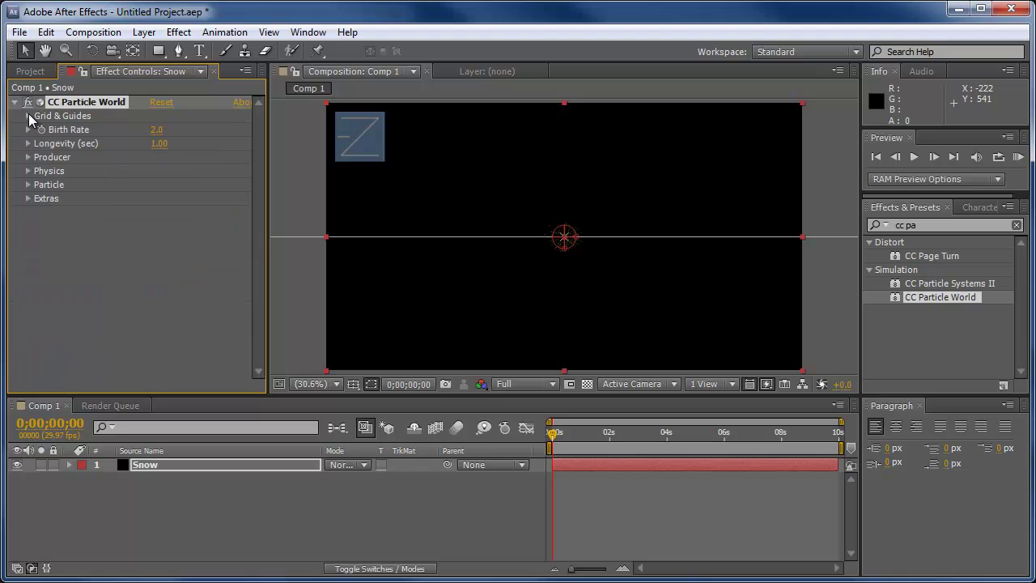
click(27, 185)
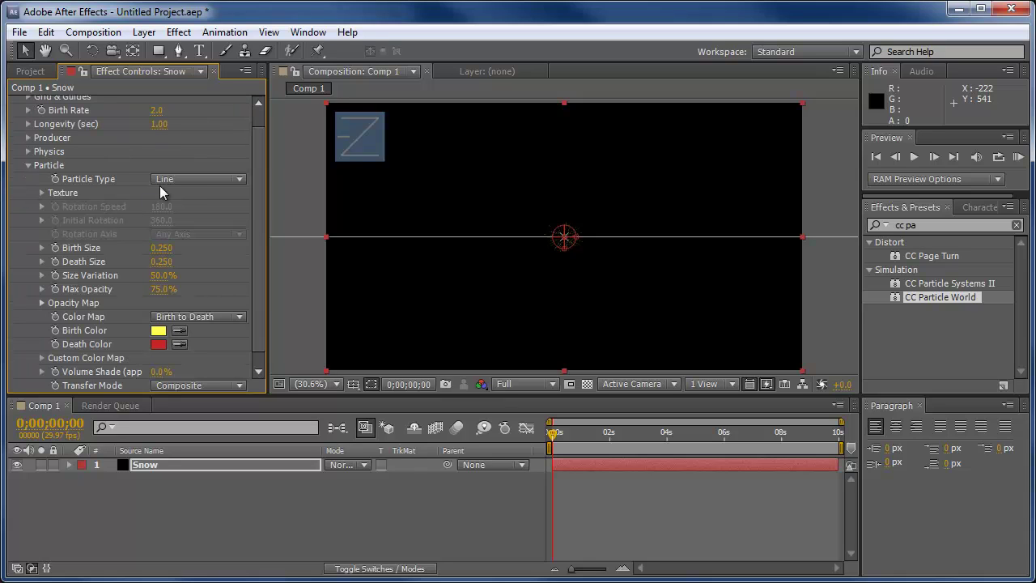
click(195, 179)
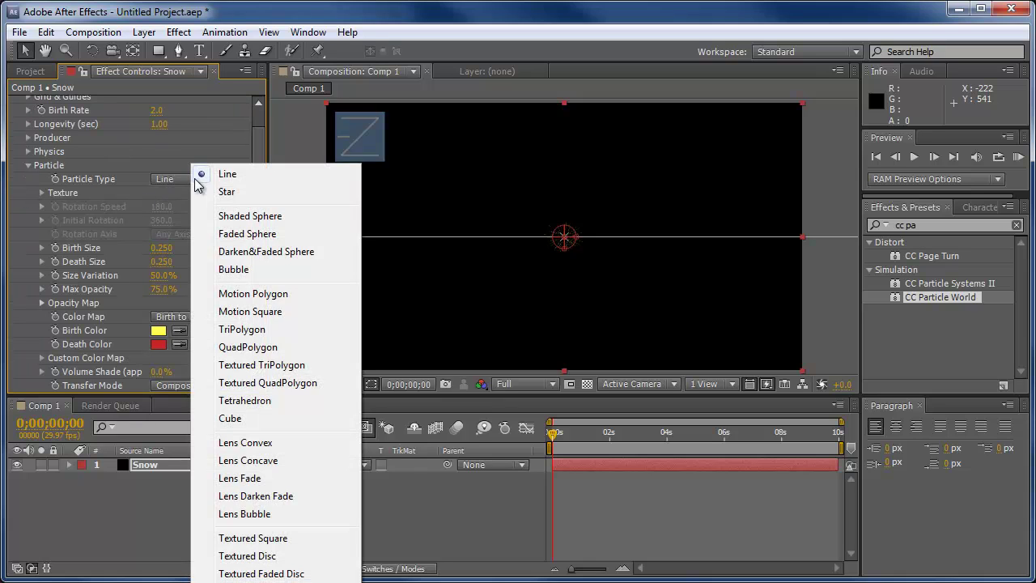
click(294, 255)
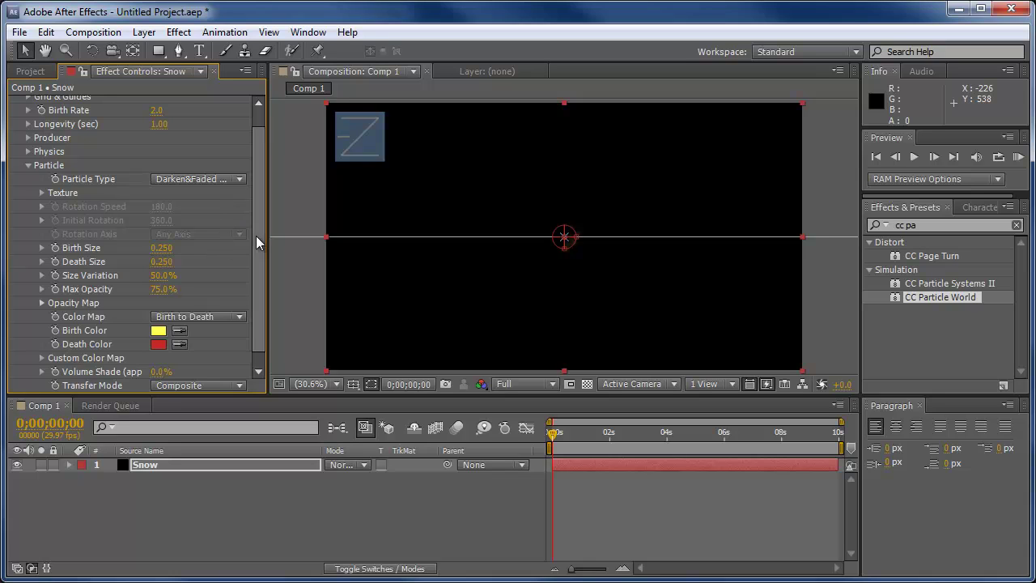
drag(256, 236, 254, 254)
drag(611, 438, 634, 434)
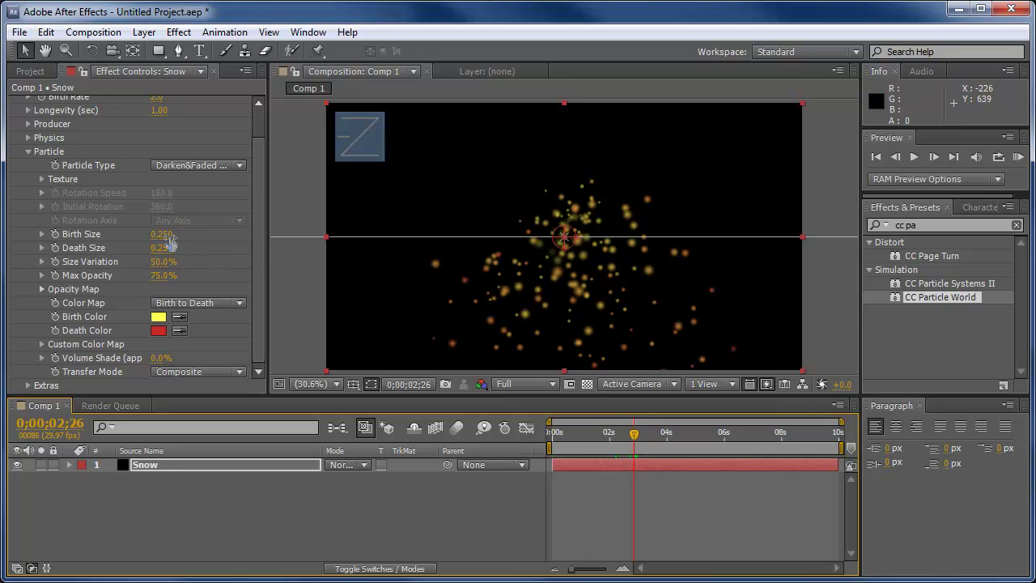
drag(170, 242, 165, 240)
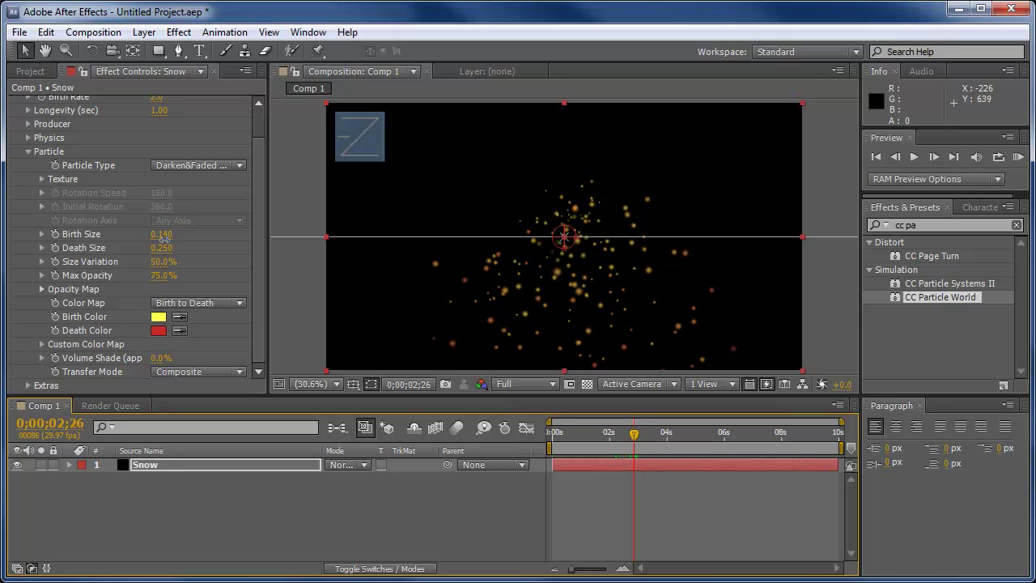
click(214, 264)
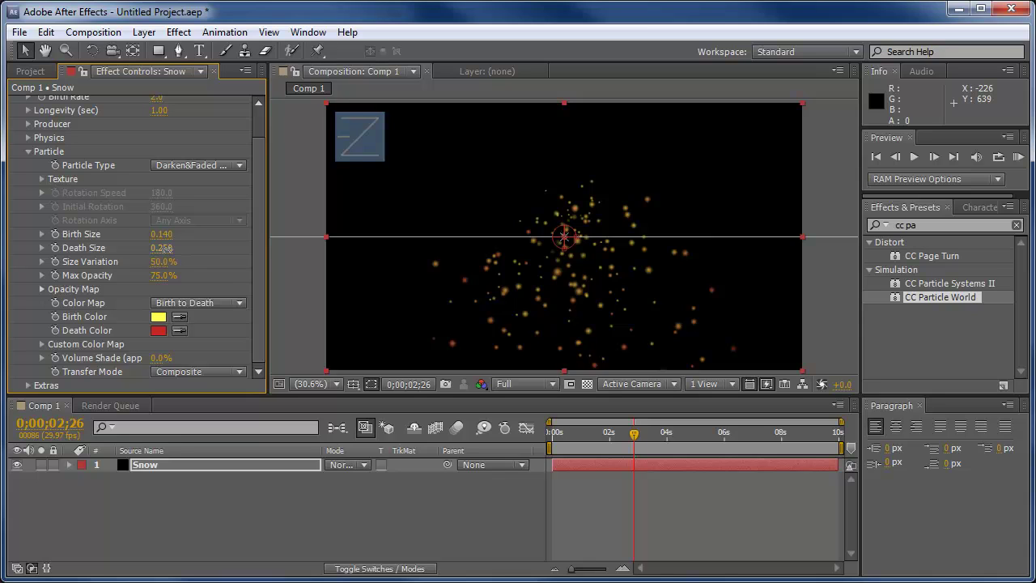
drag(165, 247, 159, 251)
Step: Make both the Birth Color and Death Color of the particles white
click(158, 316)
drag(325, 329, 285, 287)
click(663, 294)
click(158, 330)
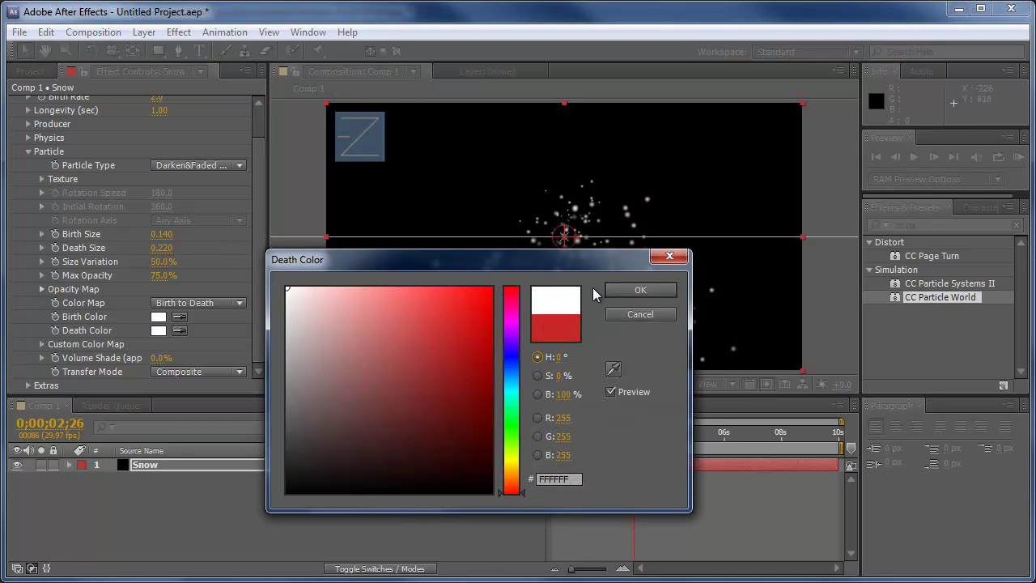
click(640, 289)
scroll(256, 265, up, 2)
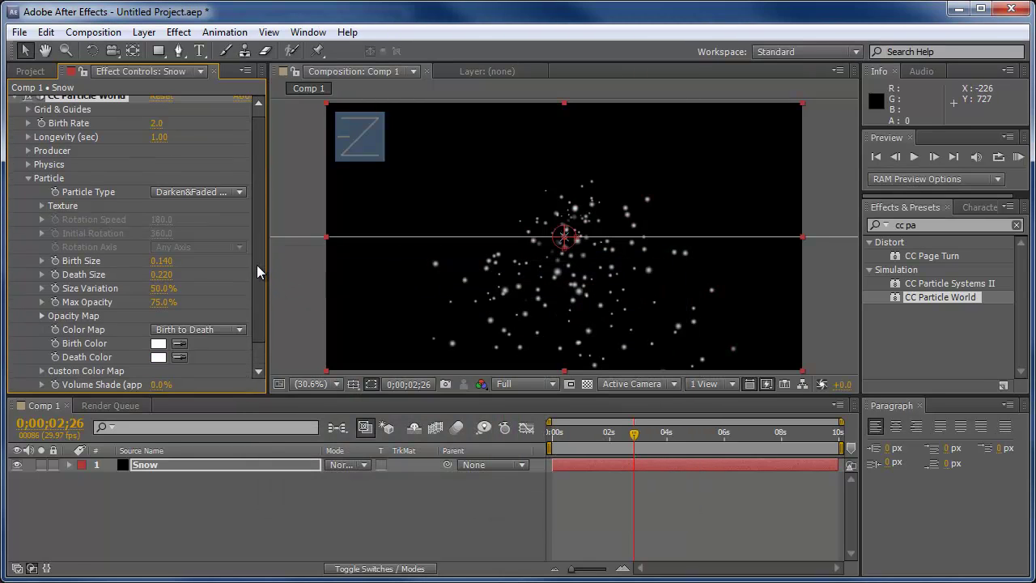
click(27, 181)
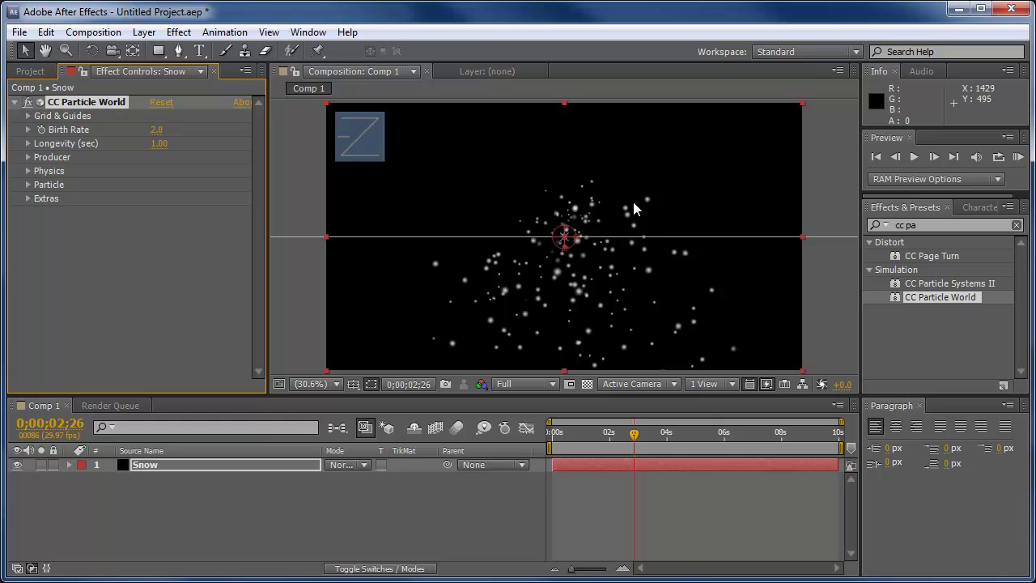
Step: Set the Physics Animation type to Cone Axis
click(36, 170)
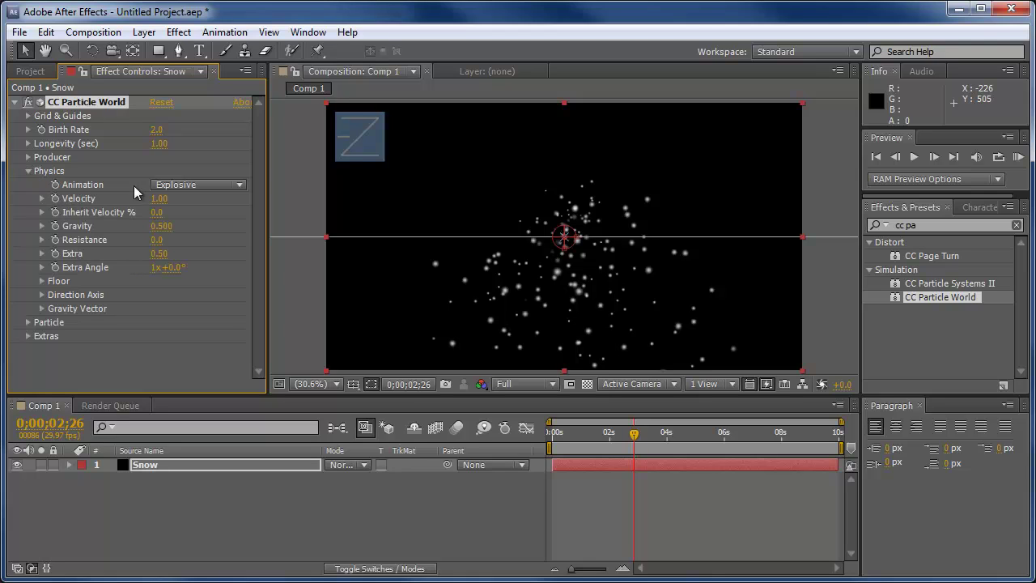
click(191, 187)
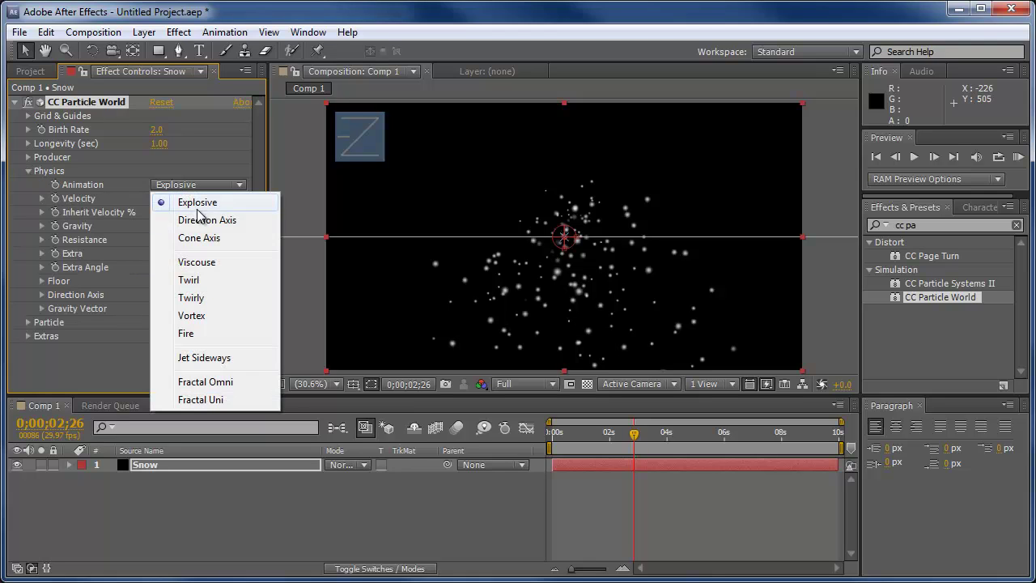
click(214, 239)
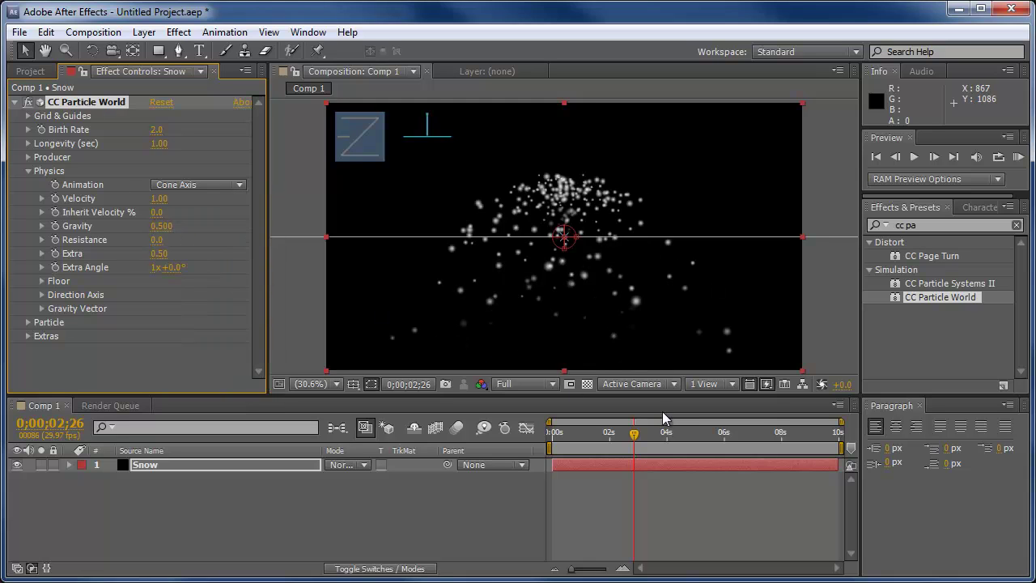
drag(635, 435, 594, 438)
click(174, 188)
click(186, 203)
click(194, 184)
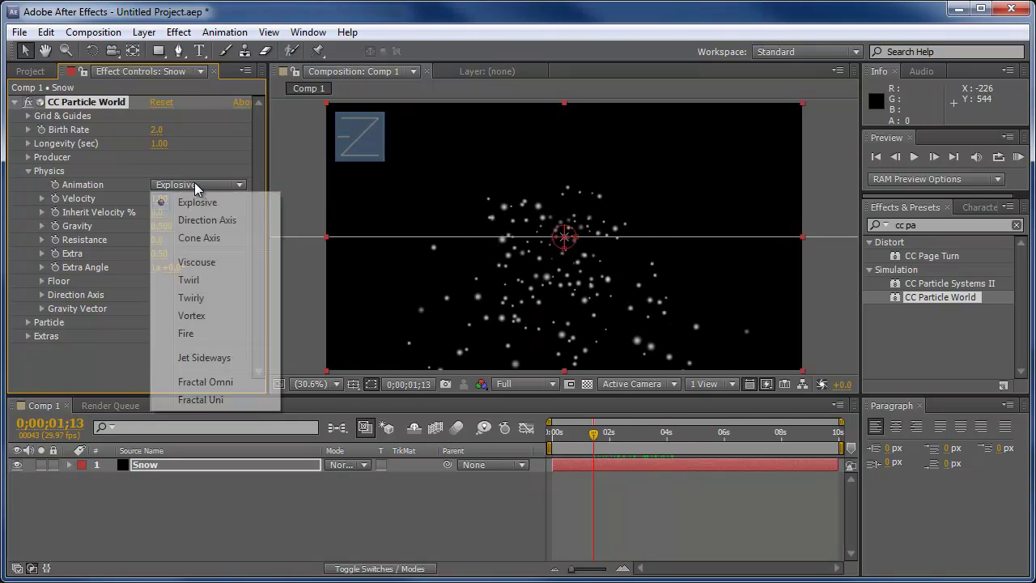
click(211, 242)
Step: Set Velocity 0.50, Gravity 0 and Extra Angle 0x+200° so particles drift downward
click(169, 199)
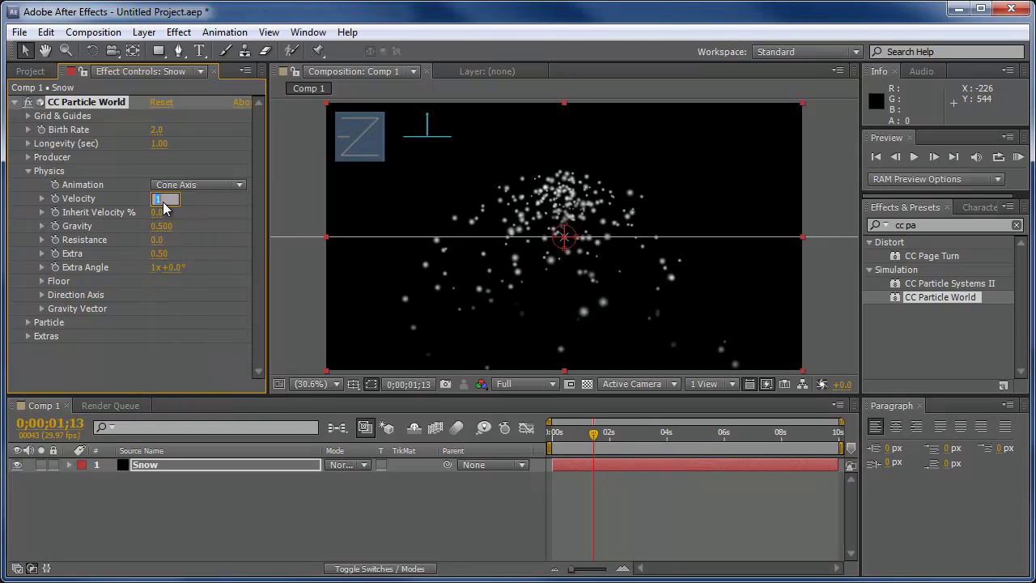
text(.50)
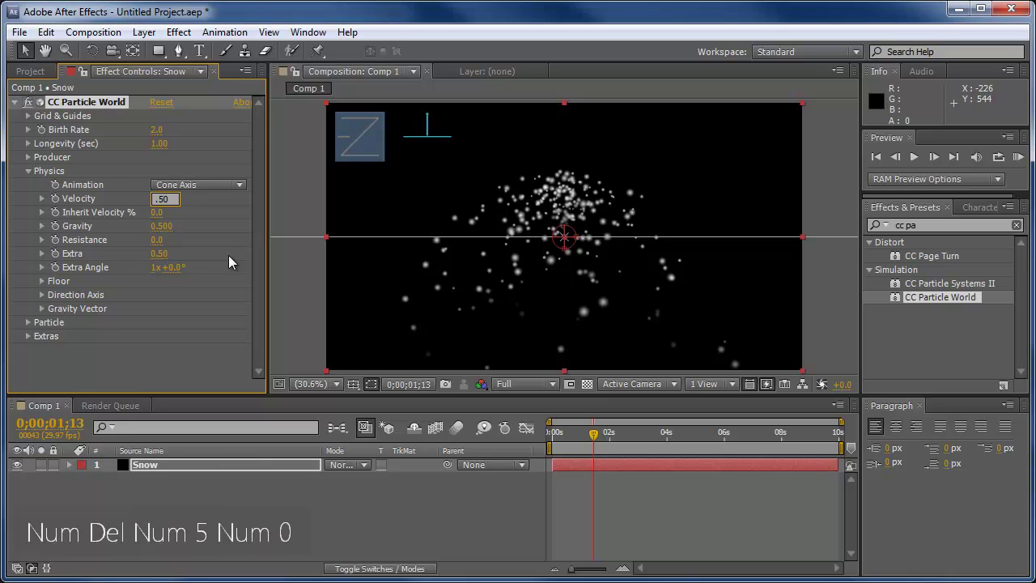
key(Return)
click(161, 226)
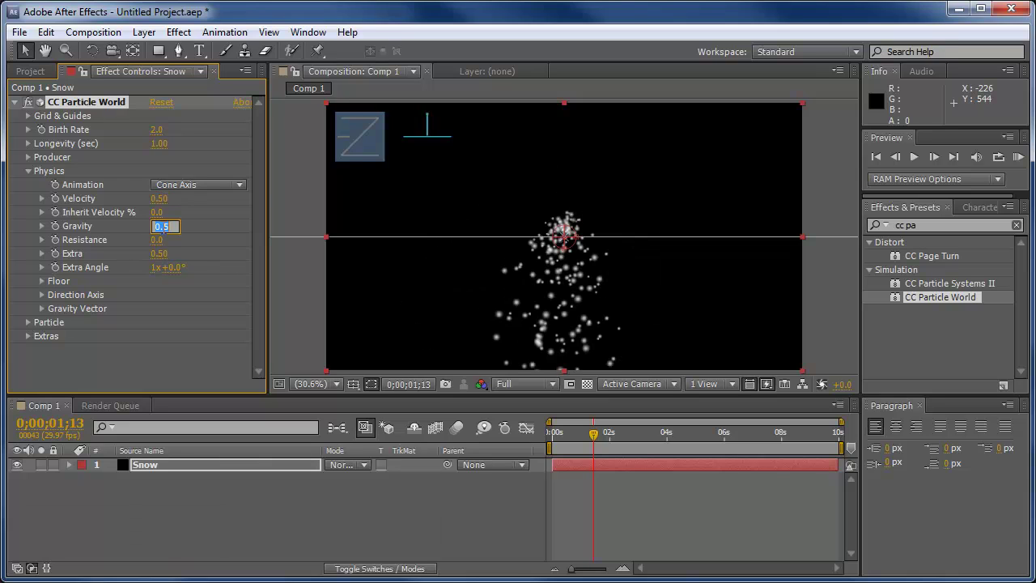
text(0)
key(Return)
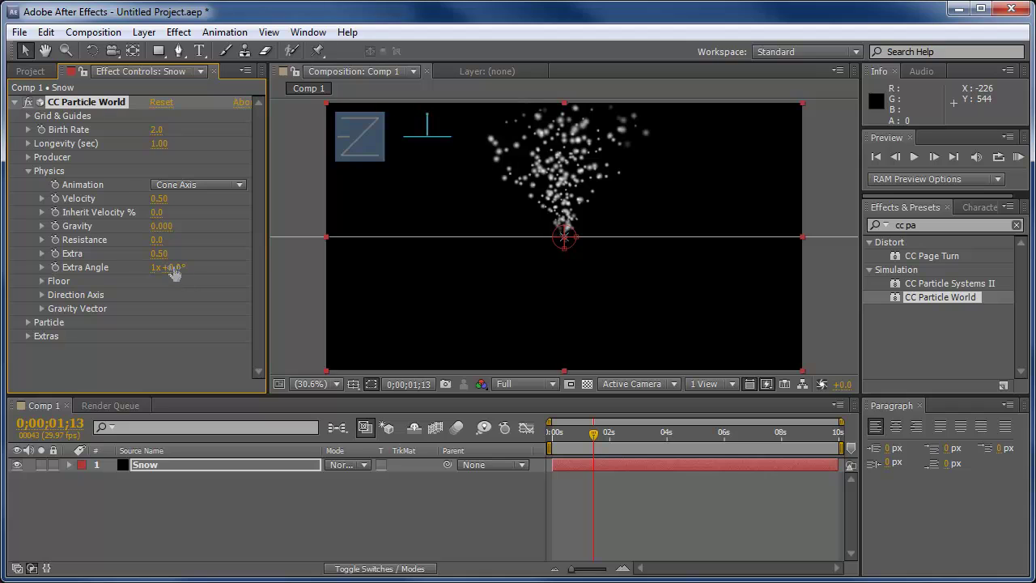
drag(170, 267, 58, 282)
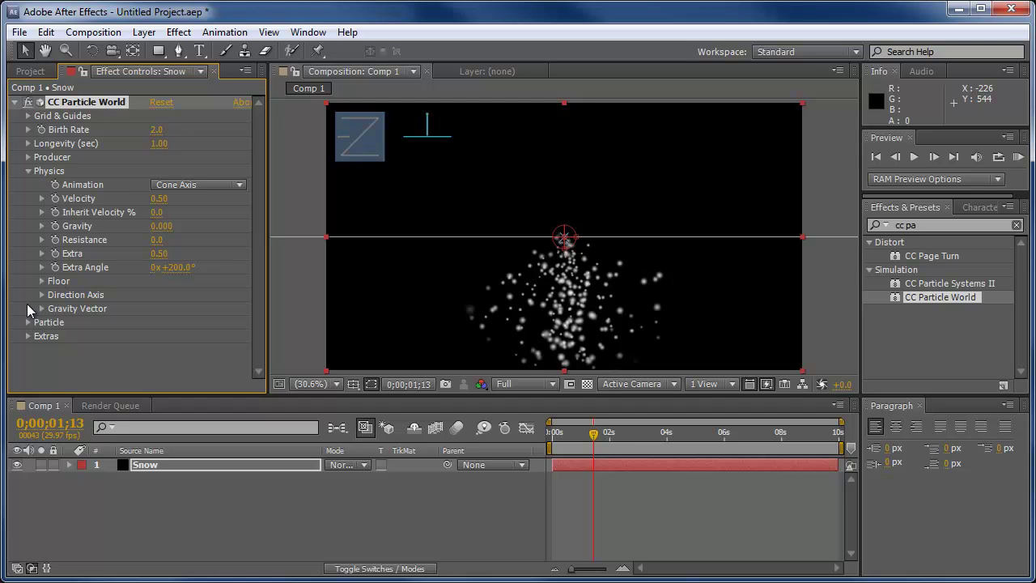
drag(593, 433, 662, 439)
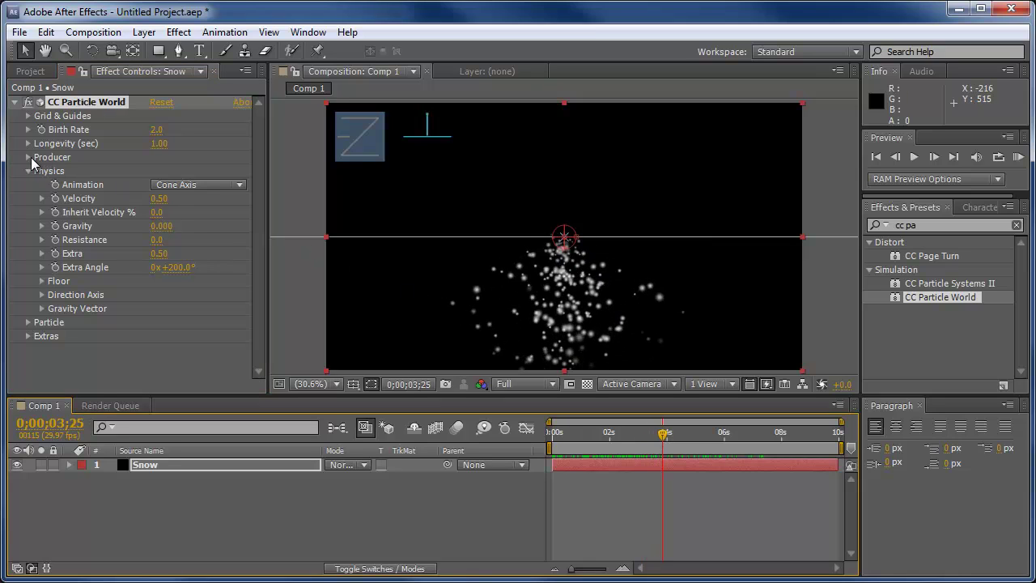
Step: Raise the Producer's Position Y to -0.30
click(28, 157)
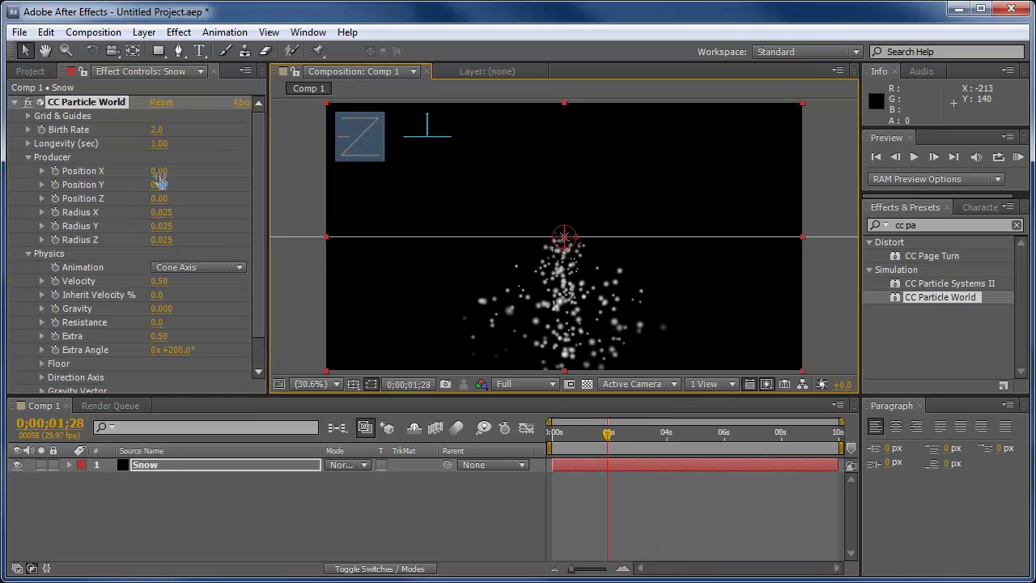
mouse_move(159, 184)
mouse_down()
mouse_move(143, 185)
mouse_move(163, 186)
mouse_up()
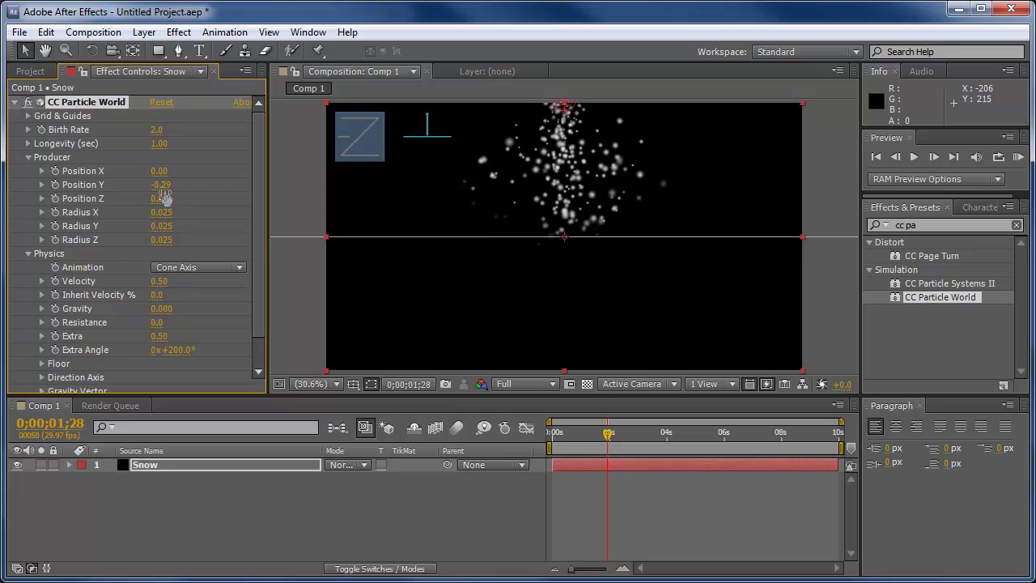
click(165, 185)
text(-.30)
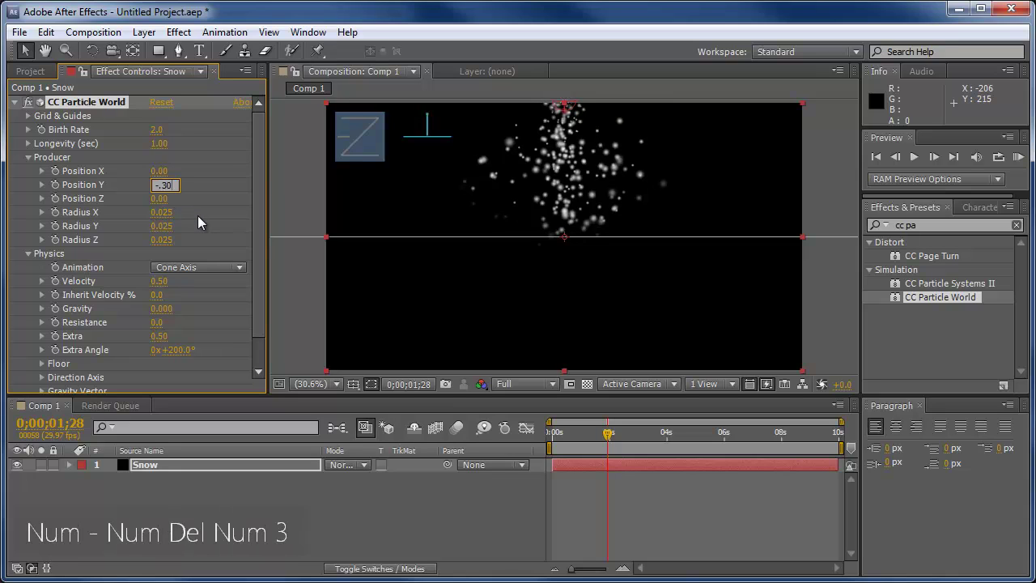
key(Return)
Step: Set the Producer's Radius X, Y and Z all to 1.000
mouse_move(162, 212)
mouse_down()
mouse_move(262, 217)
mouse_move(204, 223)
mouse_move(169, 212)
mouse_up()
click(169, 212)
text(1.)
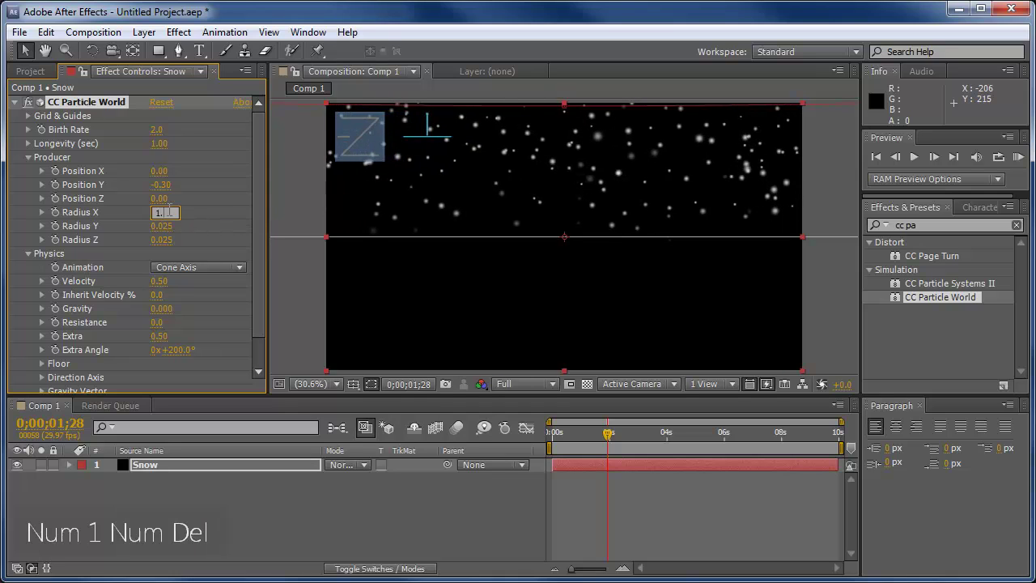
key(Return)
key(Tab)
text(1.)
key(Return)
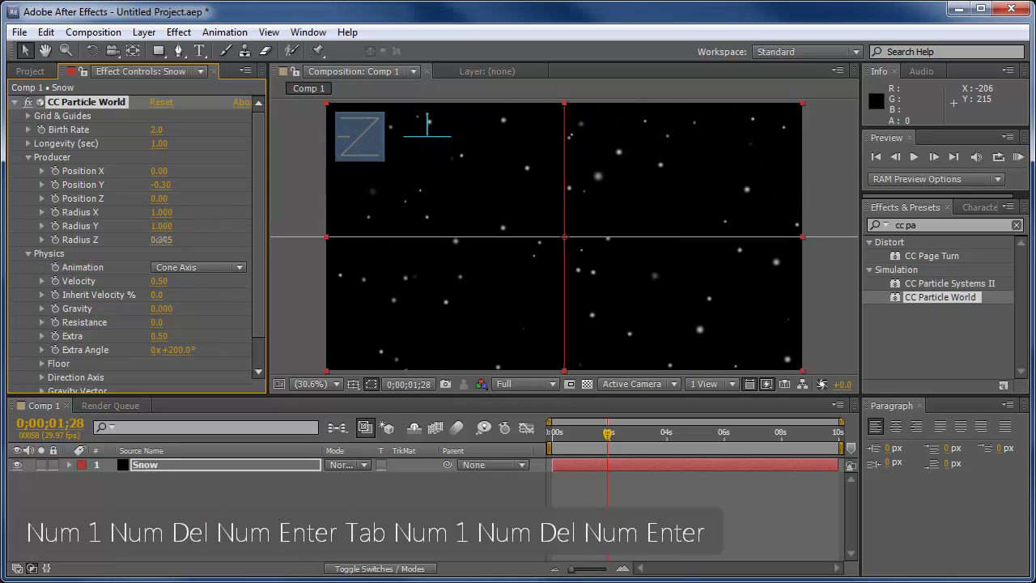
click(162, 241)
text(1.)
key(Return)
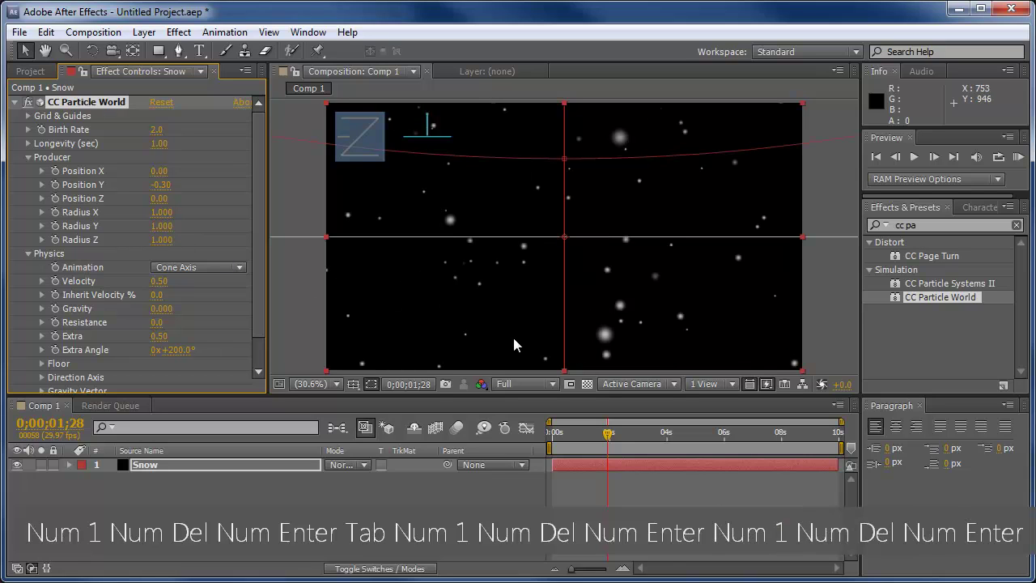
Step: Return to the comp start and play a RAM preview of the snow
scroll(522, 342, up, 1)
mouse_move(607, 434)
mouse_down()
mouse_move(798, 445)
mouse_move(606, 444)
mouse_up()
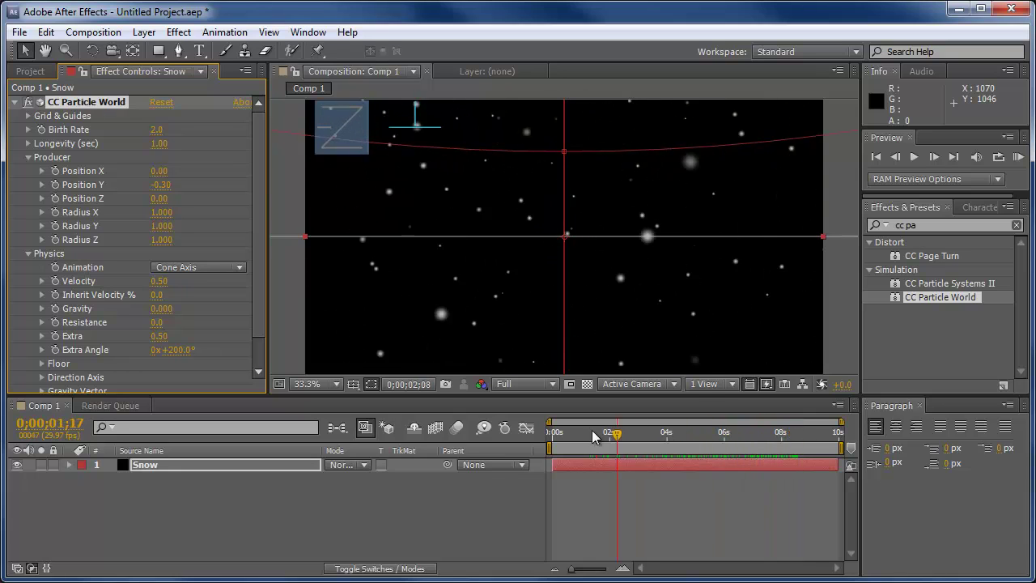
key(Home)
click(1018, 157)
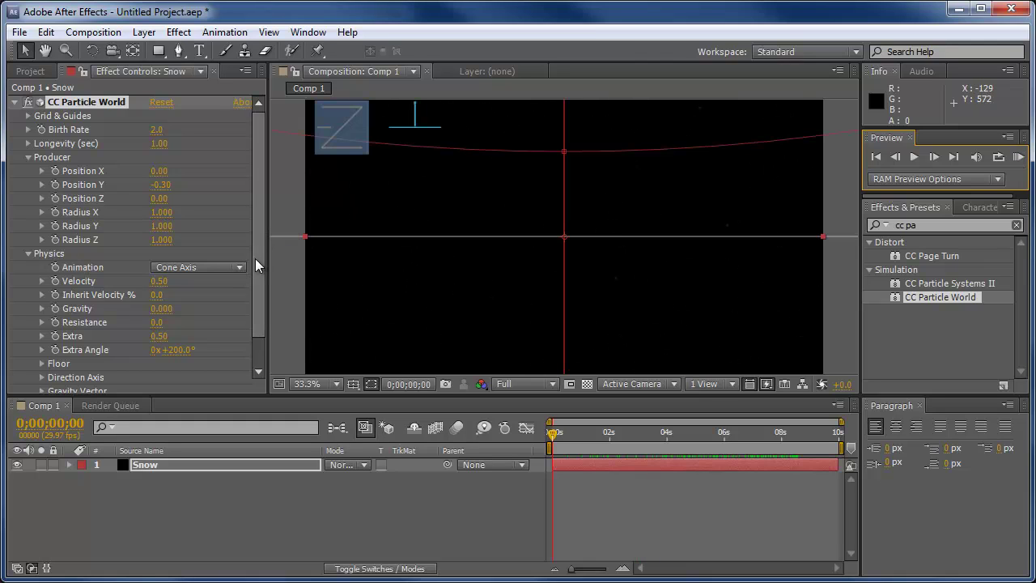
scroll(256, 279, down, 2)
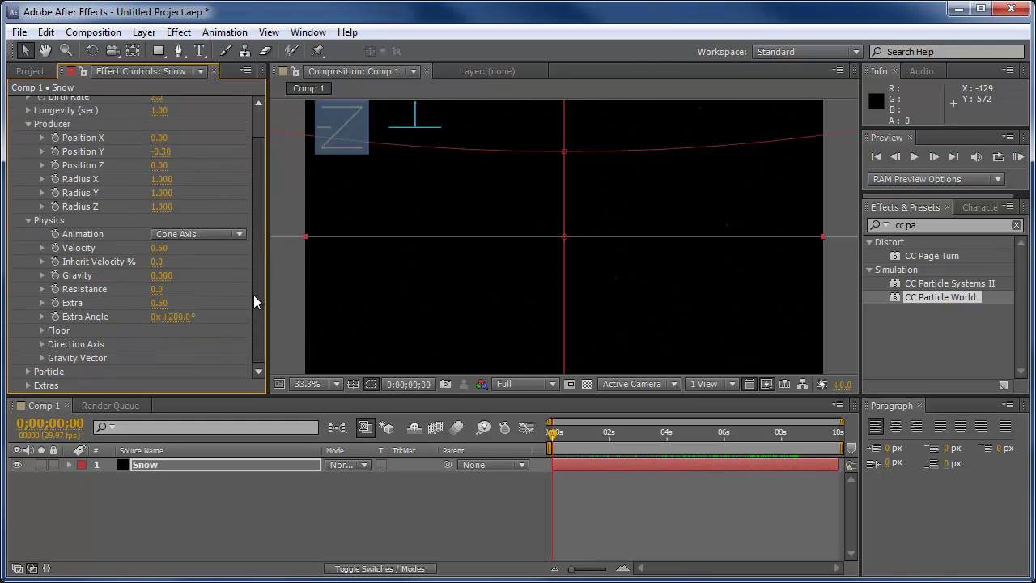
click(160, 248)
text(1.0)
key(Return)
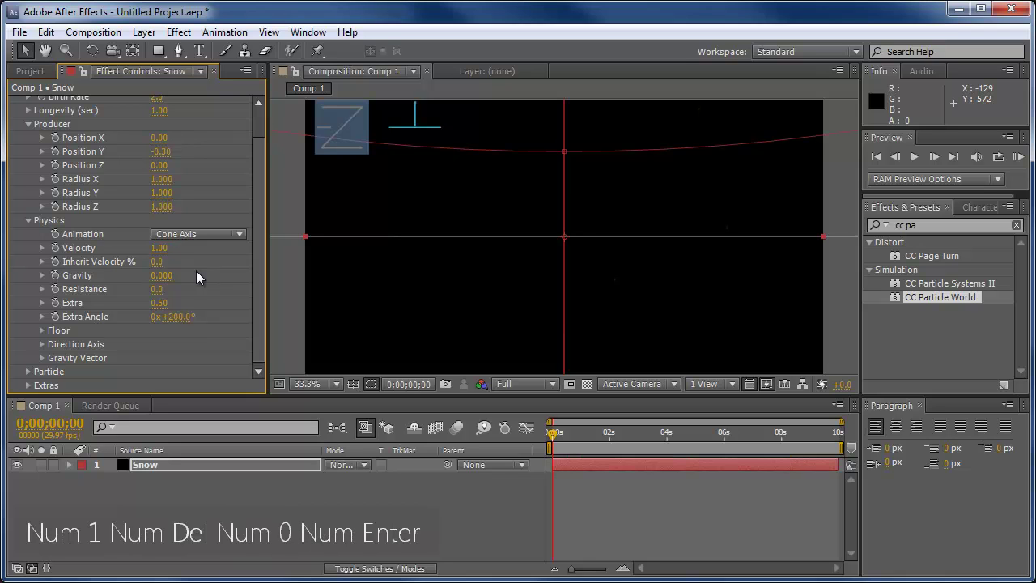
click(1022, 159)
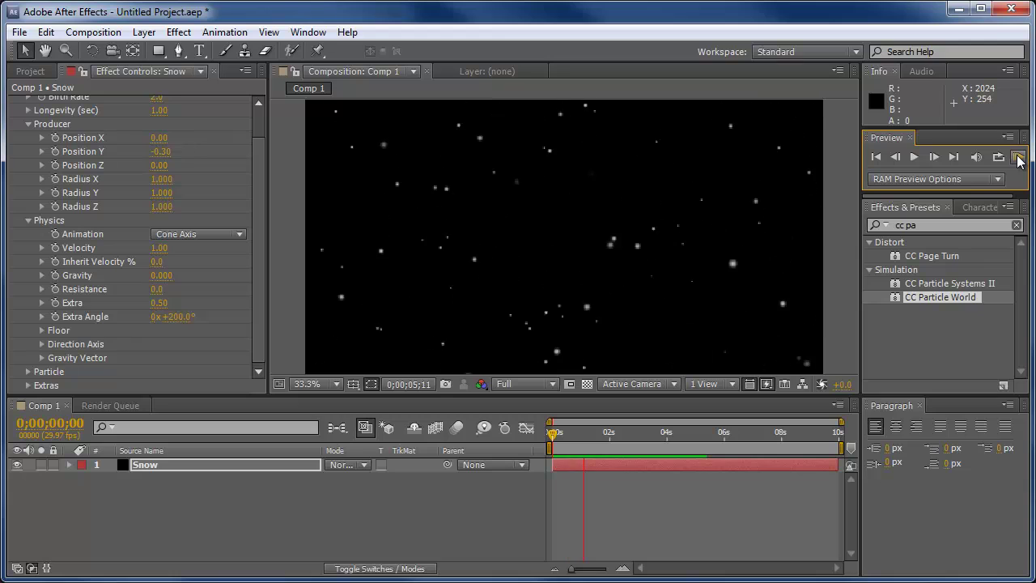
click(1020, 160)
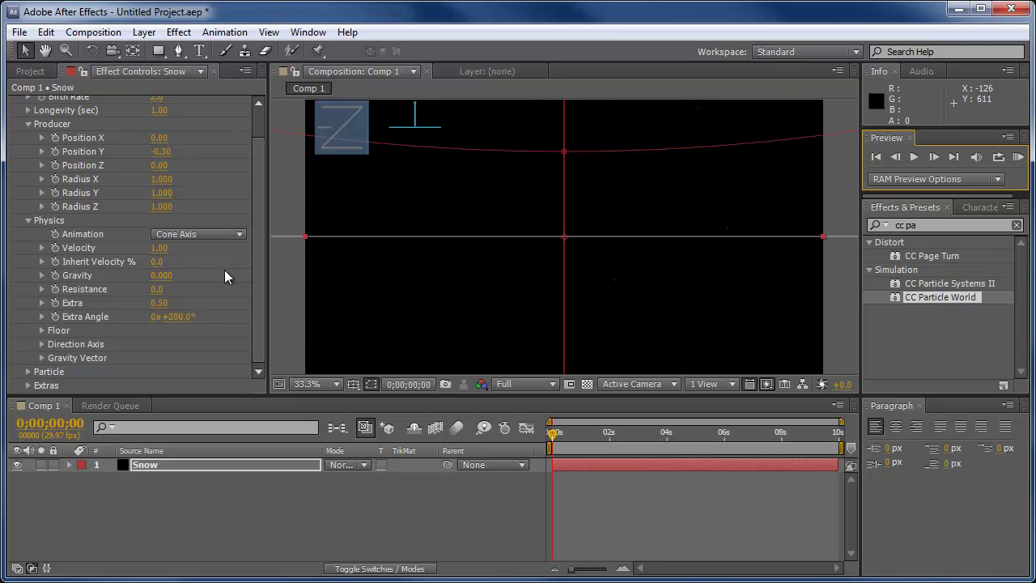
click(162, 249)
text(.50)
key(KP_Enter)
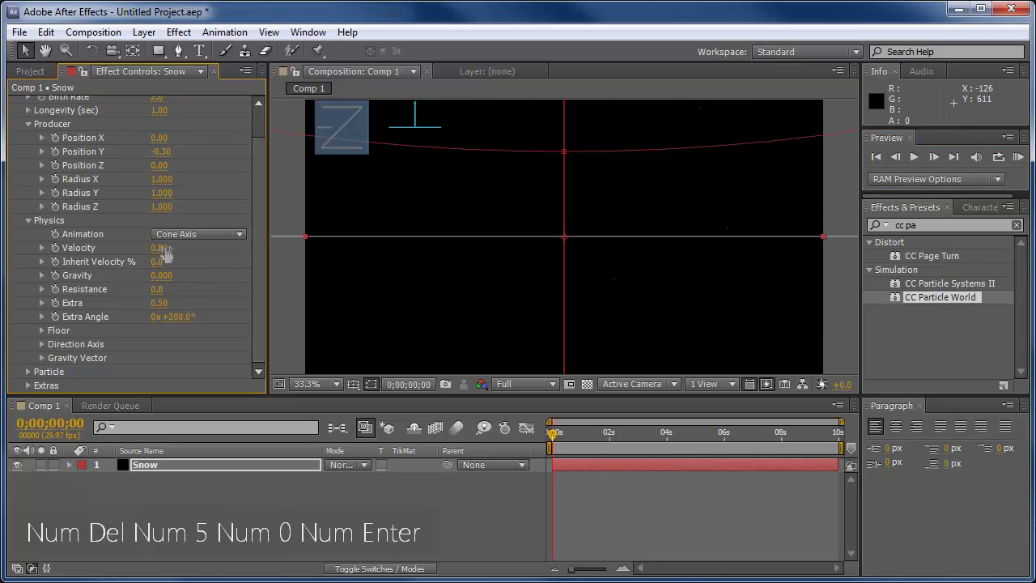
Step: Shift the Snow layer earlier so it fills frame at 0;00;00;00, and extend it to the comp end
drag(643, 428, 553, 438)
drag(616, 468, 589, 468)
drag(815, 468, 840, 468)
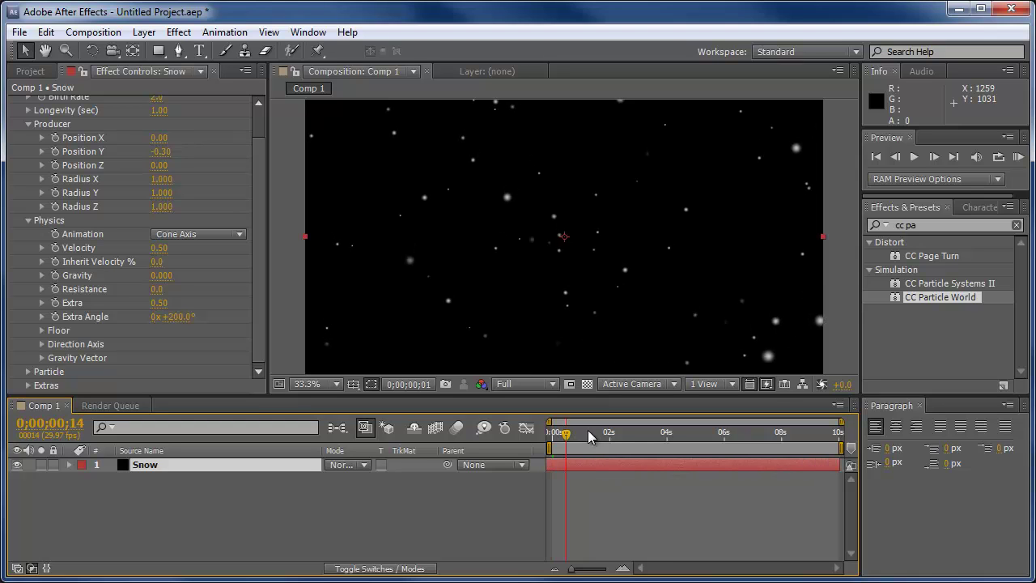
drag(587, 429, 506, 433)
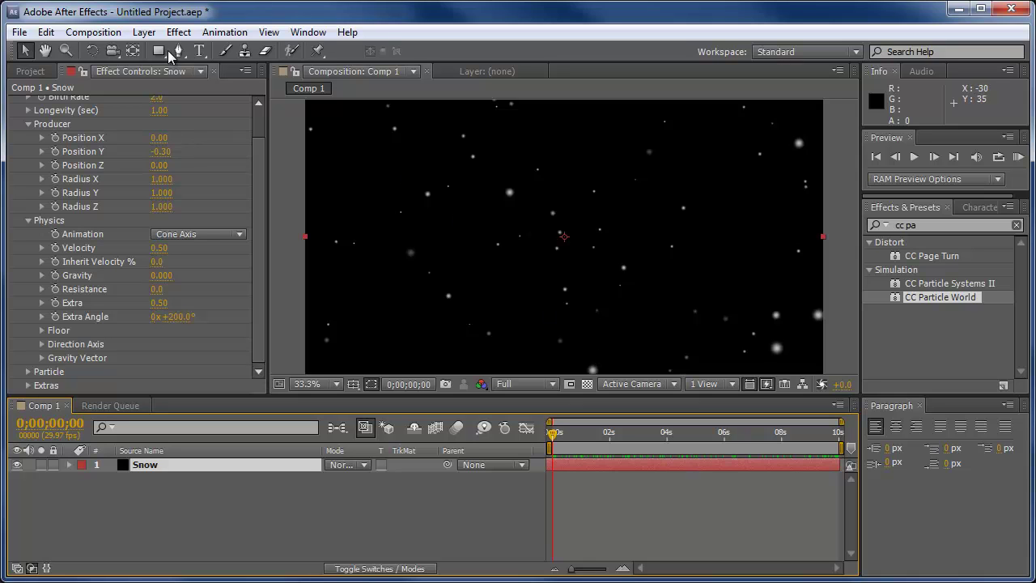
Step: Add Comp 1 to the Render Queue and bring up its Output Module settings
click(96, 34)
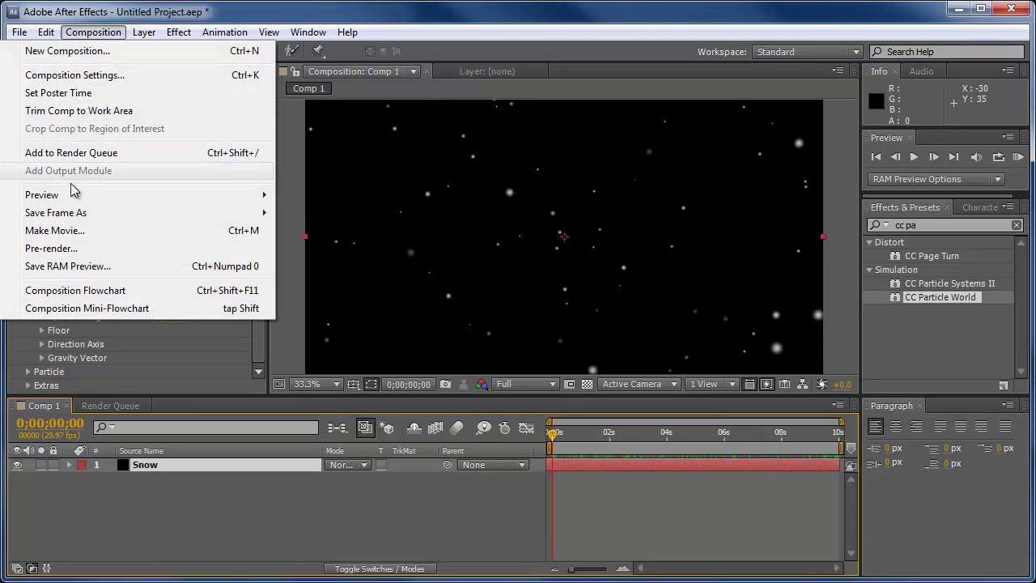
click(71, 230)
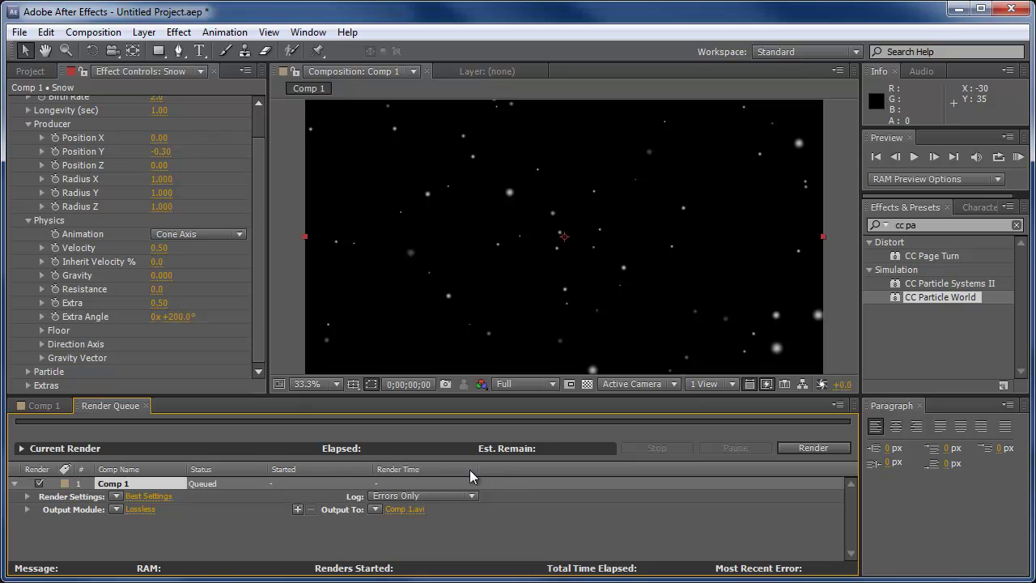
click(142, 510)
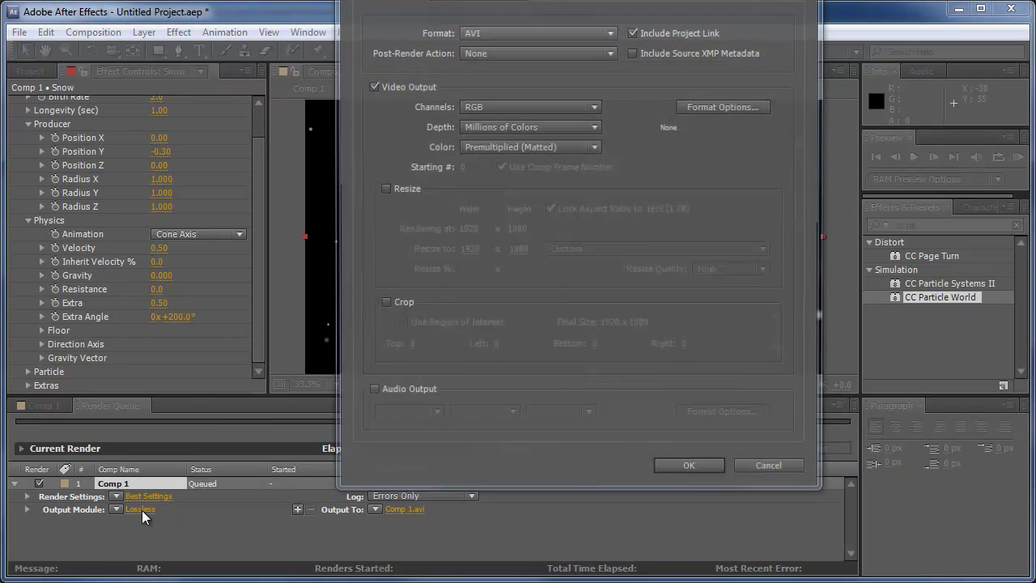
drag(471, 16, 465, 26)
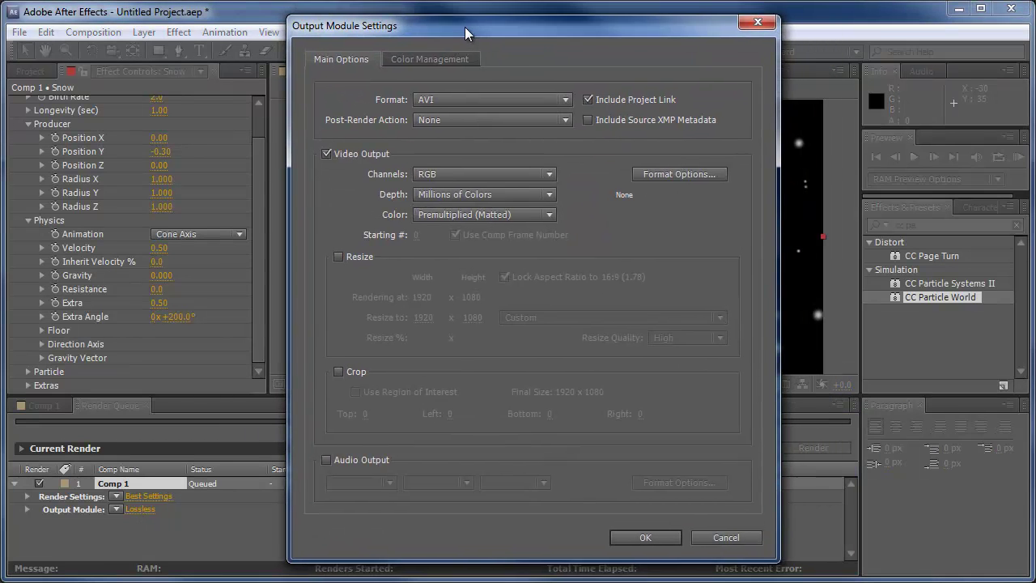
Step: Set the output to QuickTime, RGB + Alpha channels, Premultiplied (Matted) colour
click(438, 97)
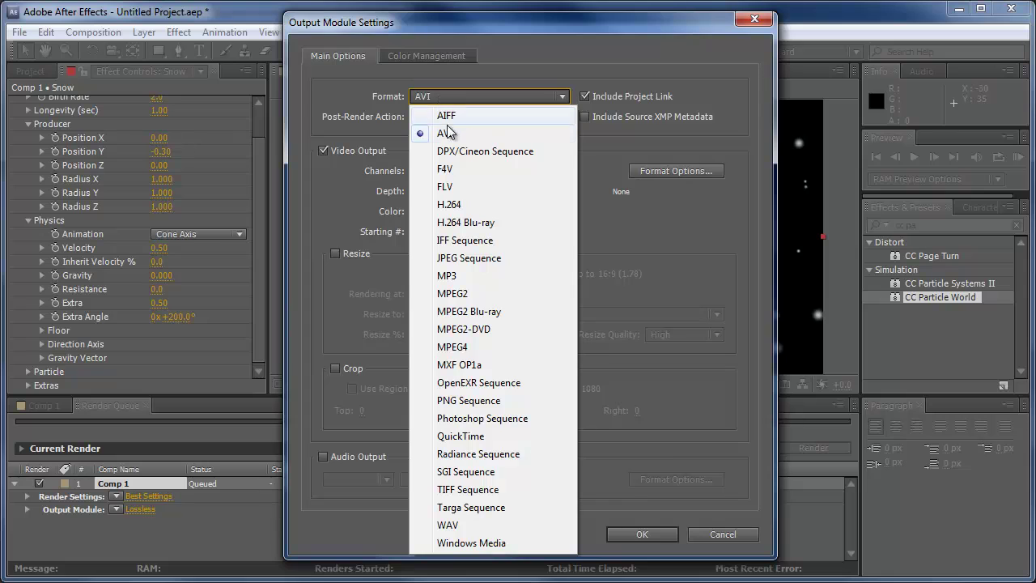
click(463, 436)
click(457, 170)
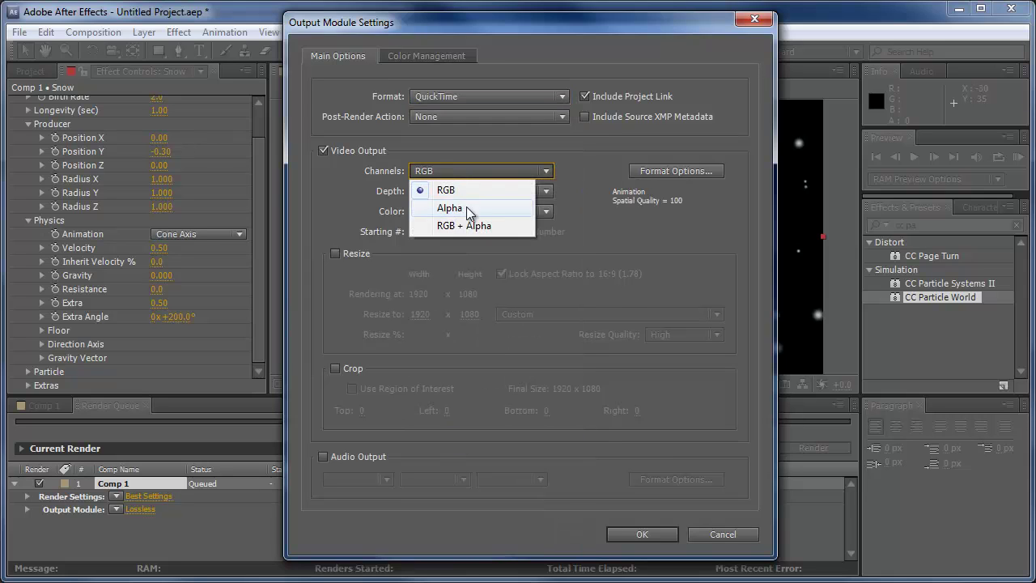
click(485, 227)
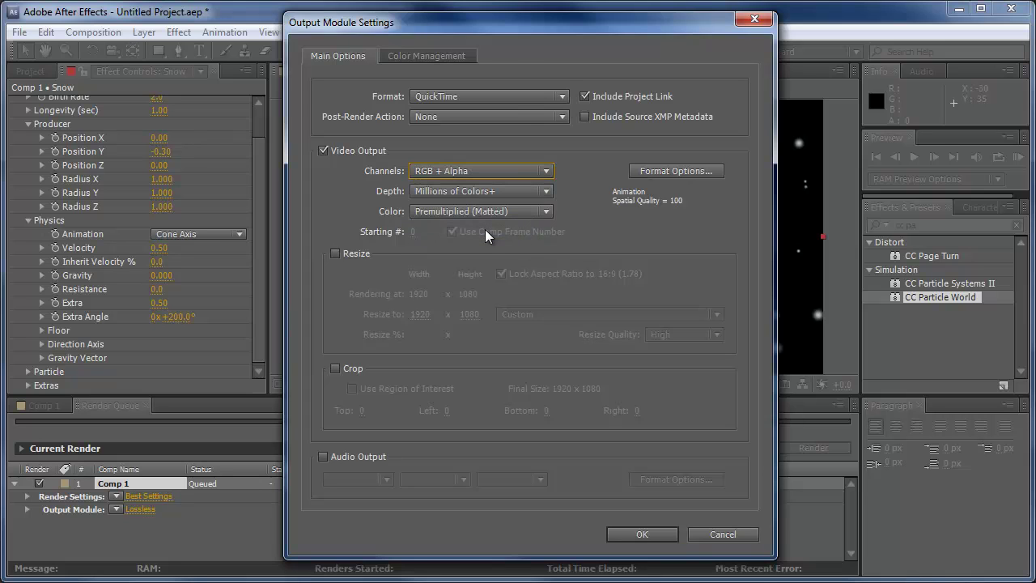
click(468, 212)
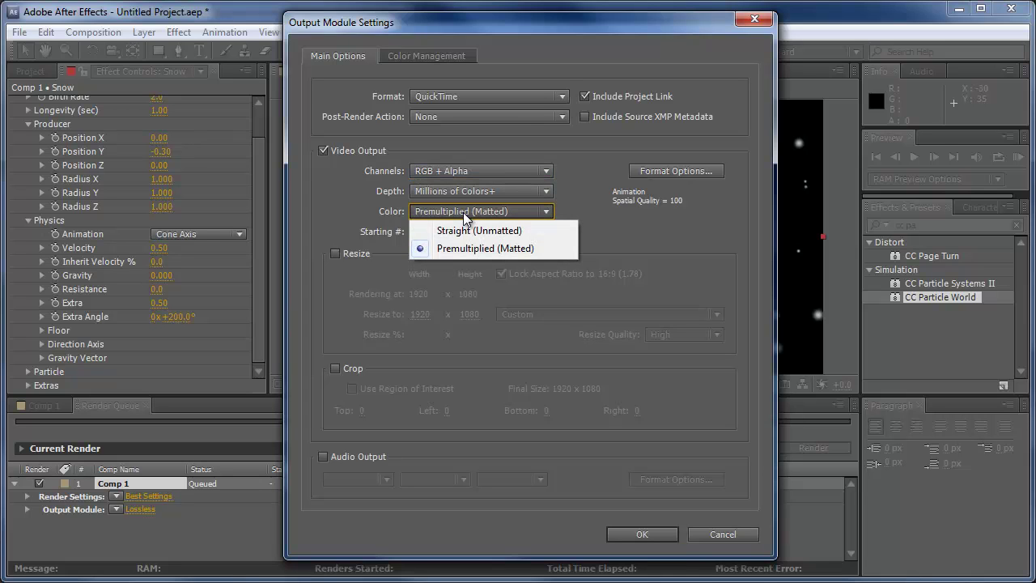
click(465, 215)
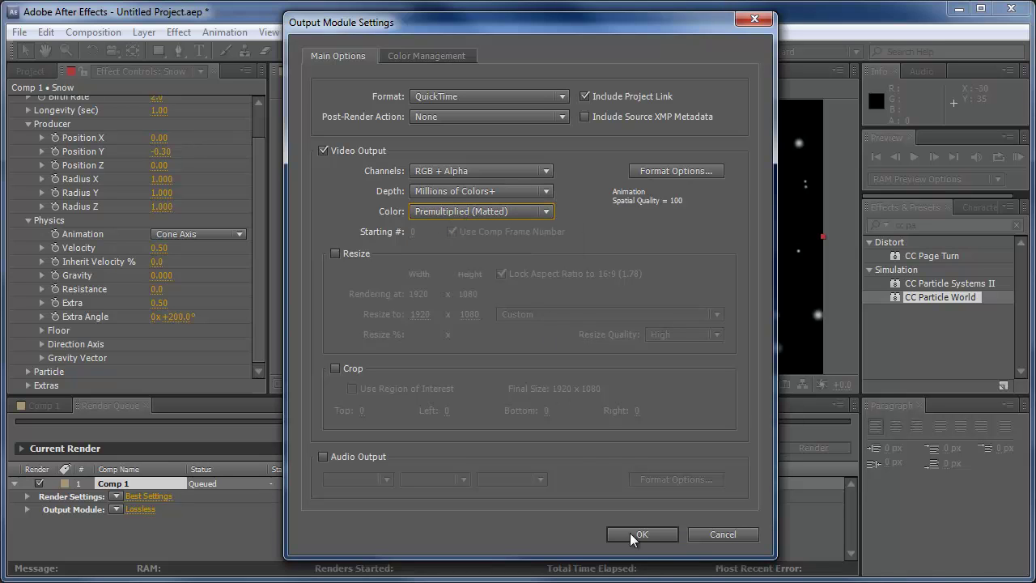
click(660, 533)
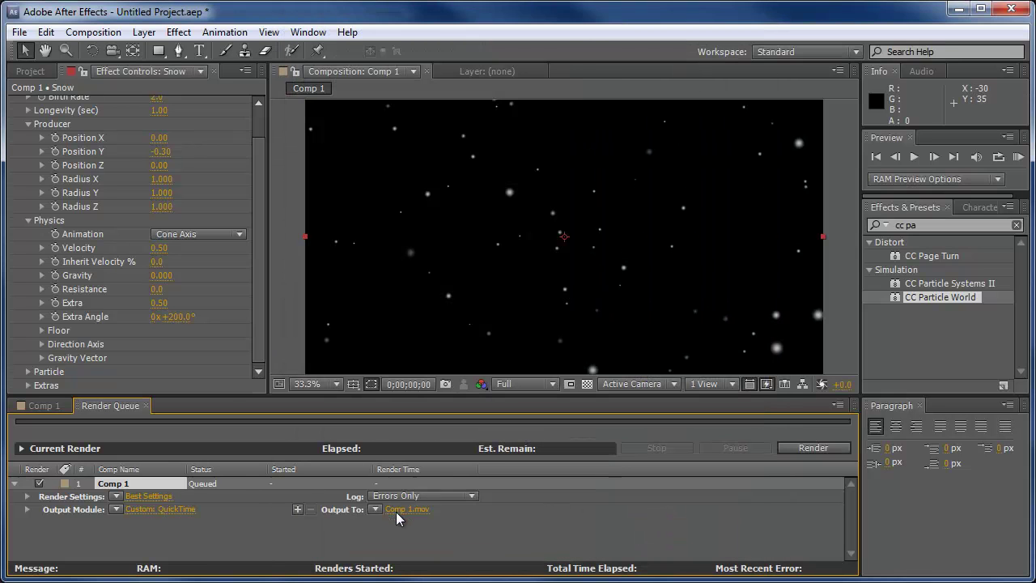
Step: Output to snow.mov in Holiday Tuts, replacing the old file, and render Comp 1
click(396, 512)
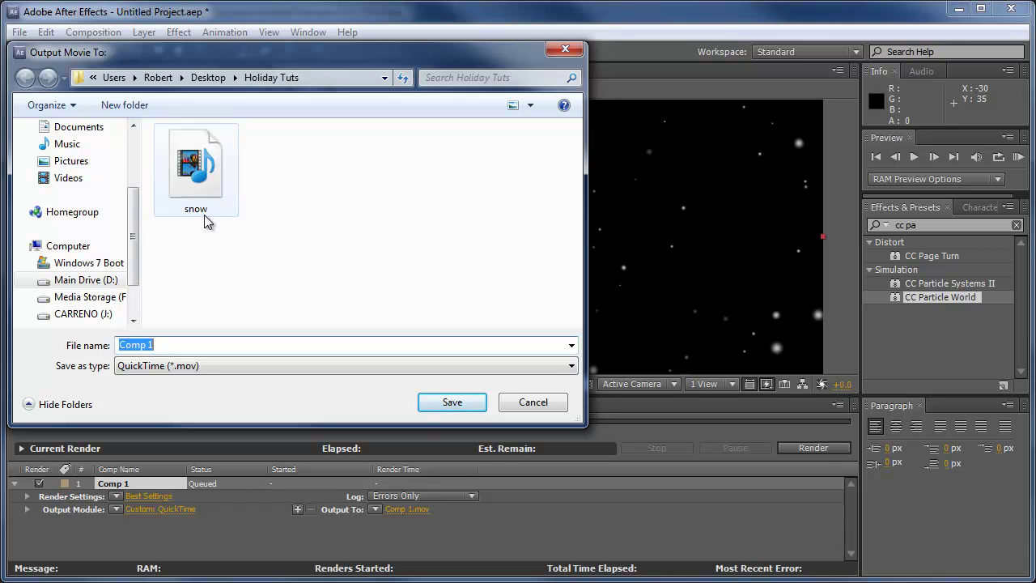
click(203, 166)
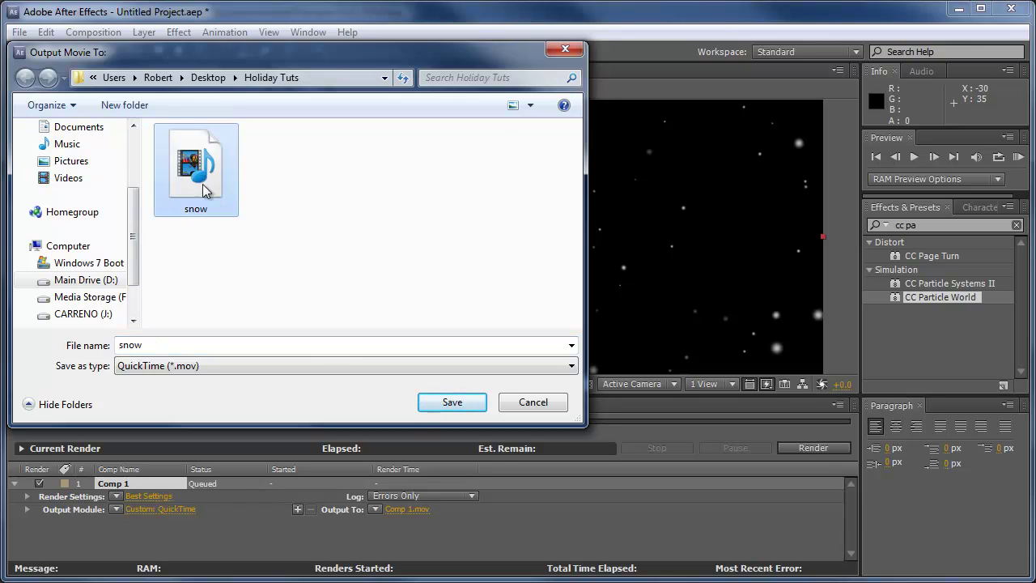
click(452, 402)
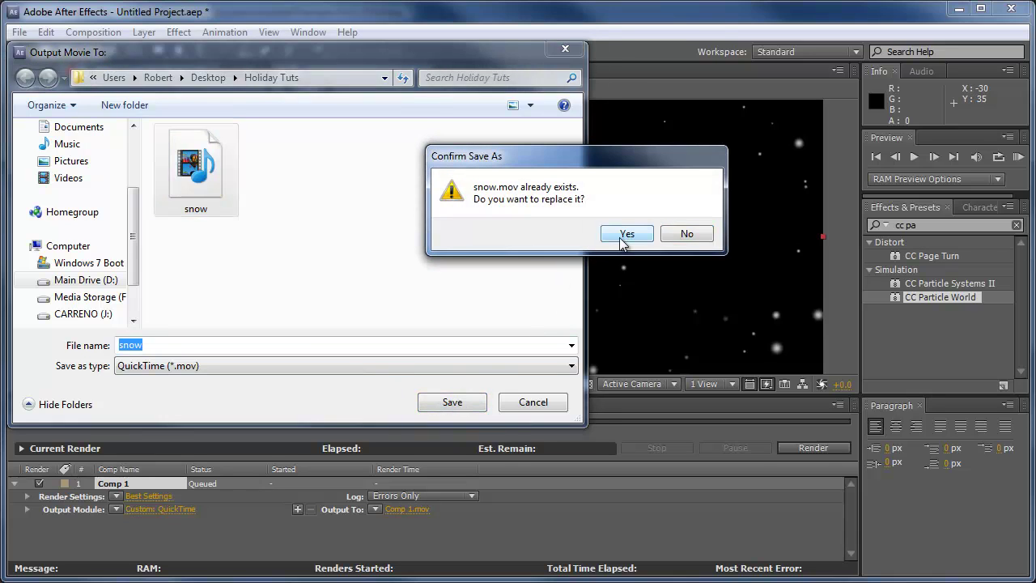
click(625, 238)
click(778, 446)
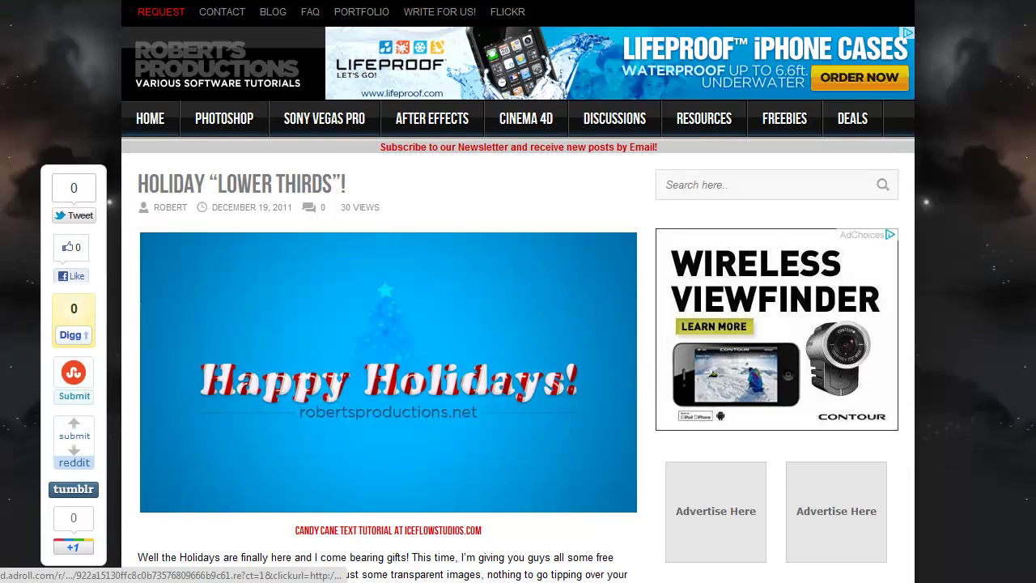
scroll(1032, 358, down, 12)
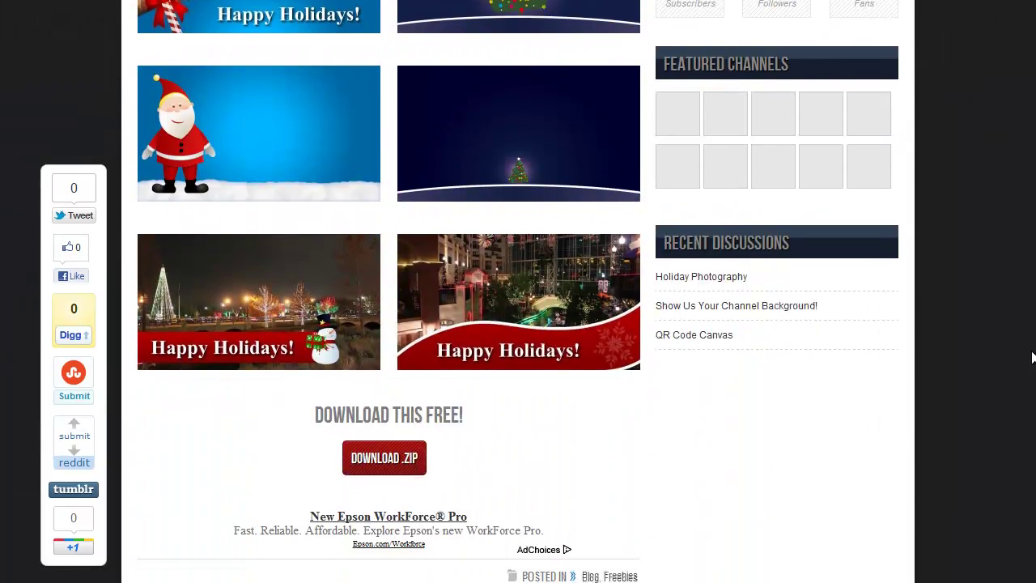
scroll(1025, 202, up, 12)
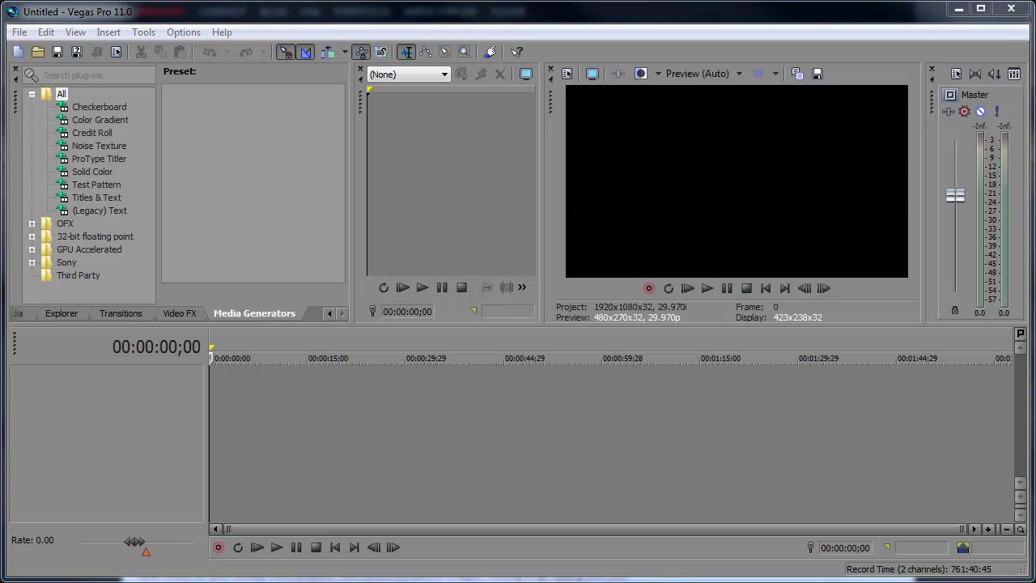
Step: Place the Santa PNG on the timeline, snow.mov on a track above, and stretch Santa to match
drag(91, 372, 181, 395)
click(219, 389)
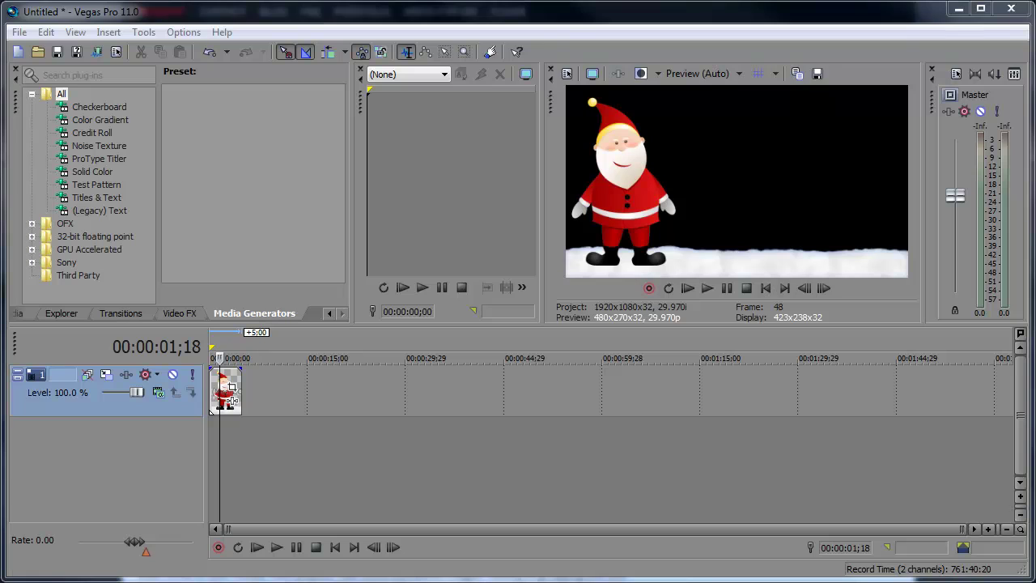
drag(90, 293, 220, 364)
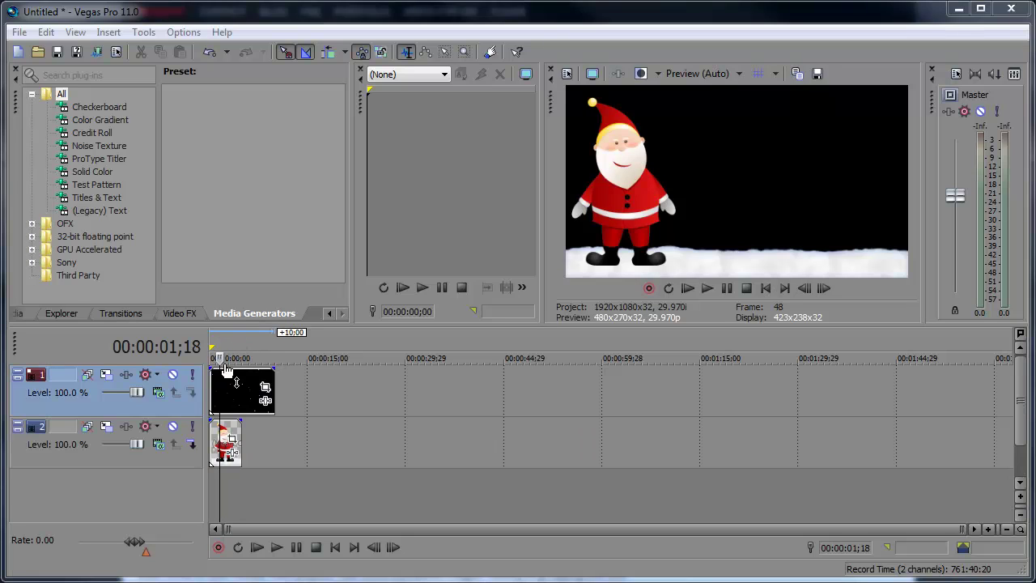
drag(240, 438, 276, 439)
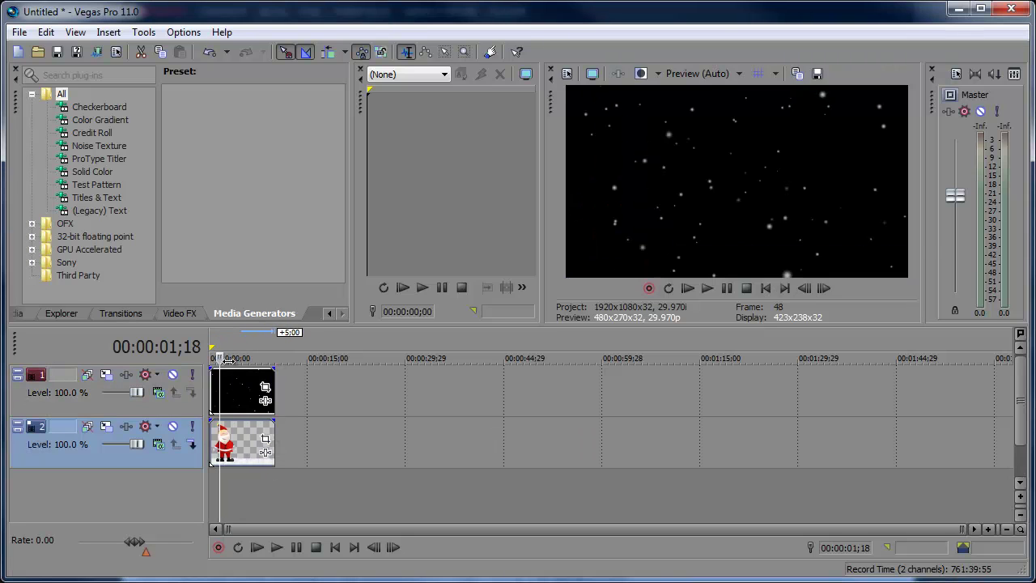
mouse_move(227, 353)
mouse_down()
mouse_move(255, 353)
mouse_move(212, 353)
mouse_move(242, 353)
mouse_move(222, 353)
mouse_up()
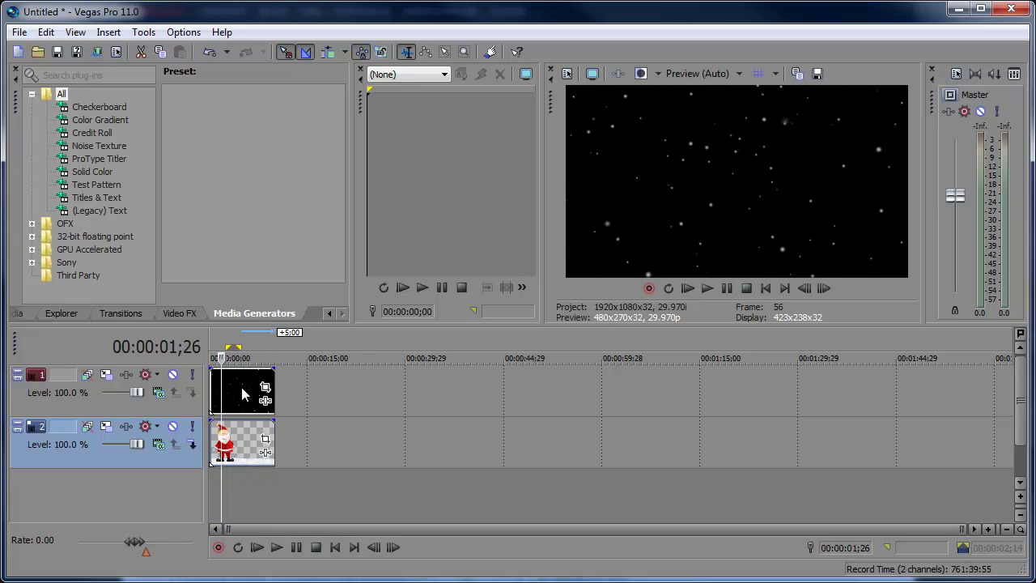
Step: Set the snow event's Alpha channel to Premultiplied and play the overlay from the start
right_click(240, 394)
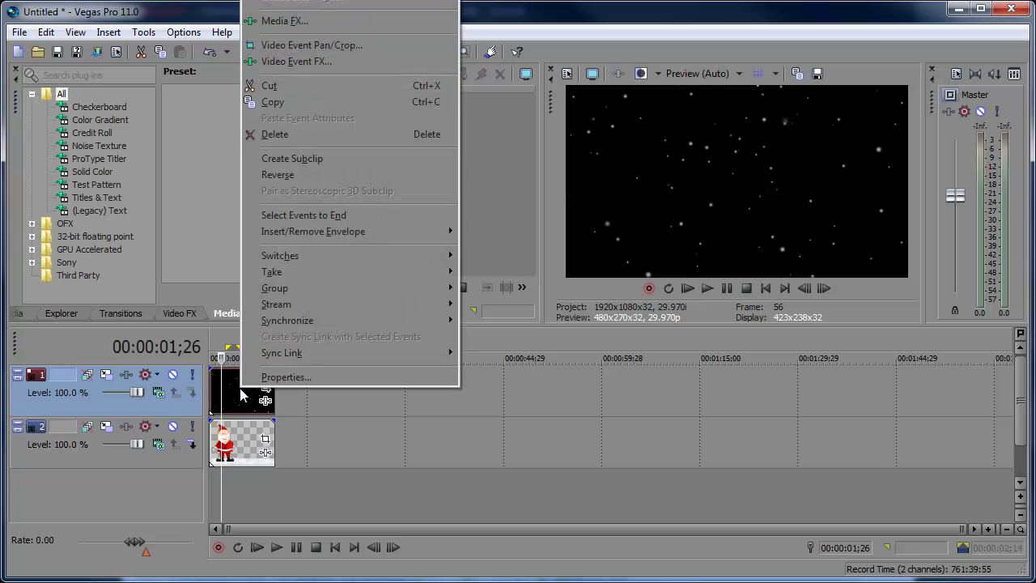
click(260, 378)
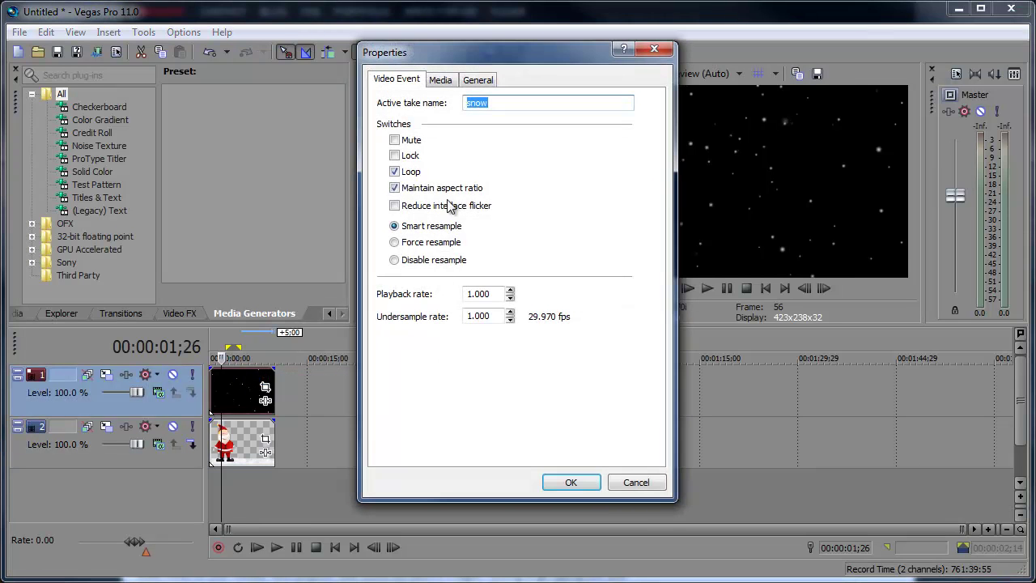
click(437, 80)
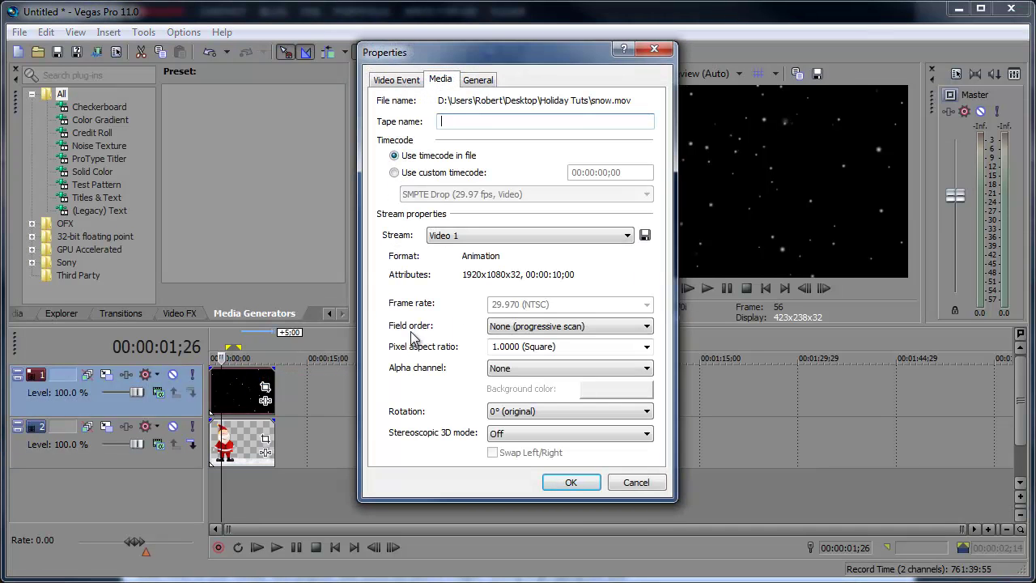
click(504, 374)
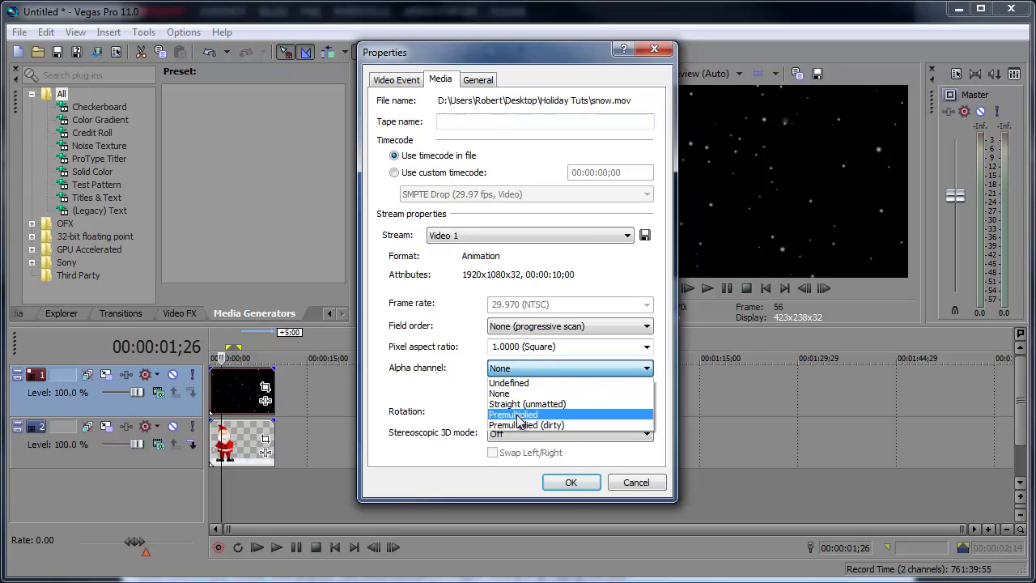
click(518, 414)
click(567, 483)
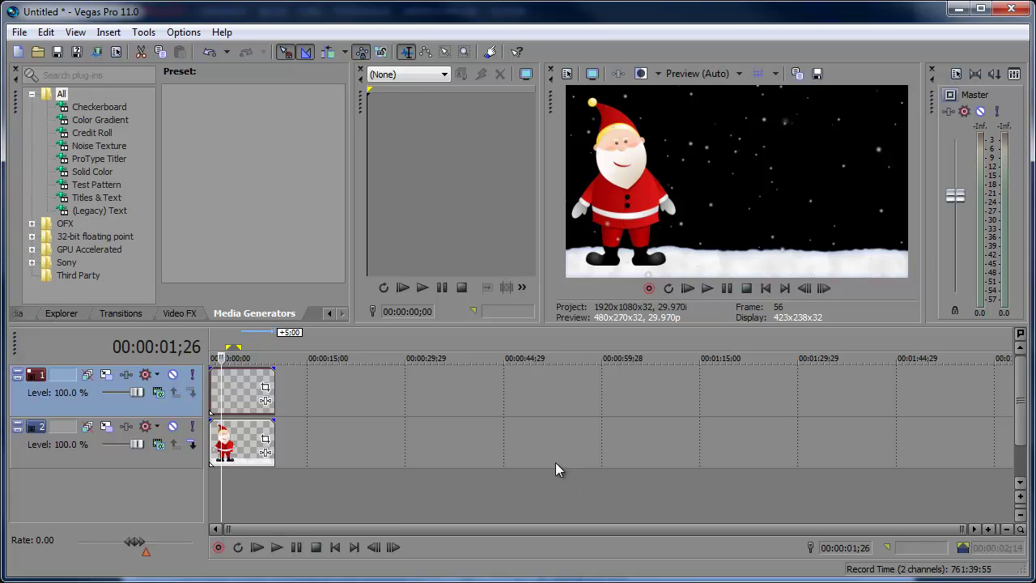
click(258, 549)
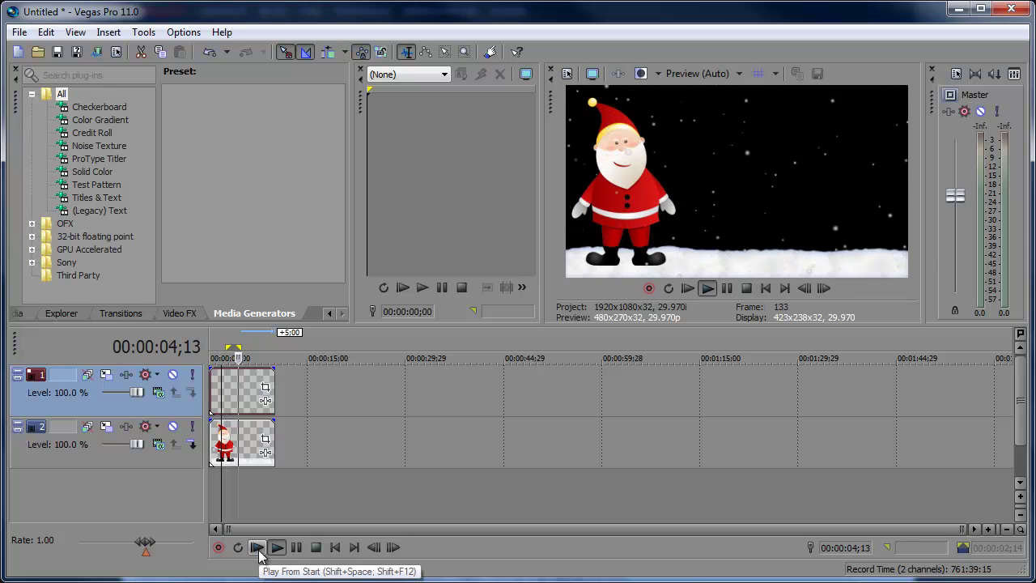
click(334, 548)
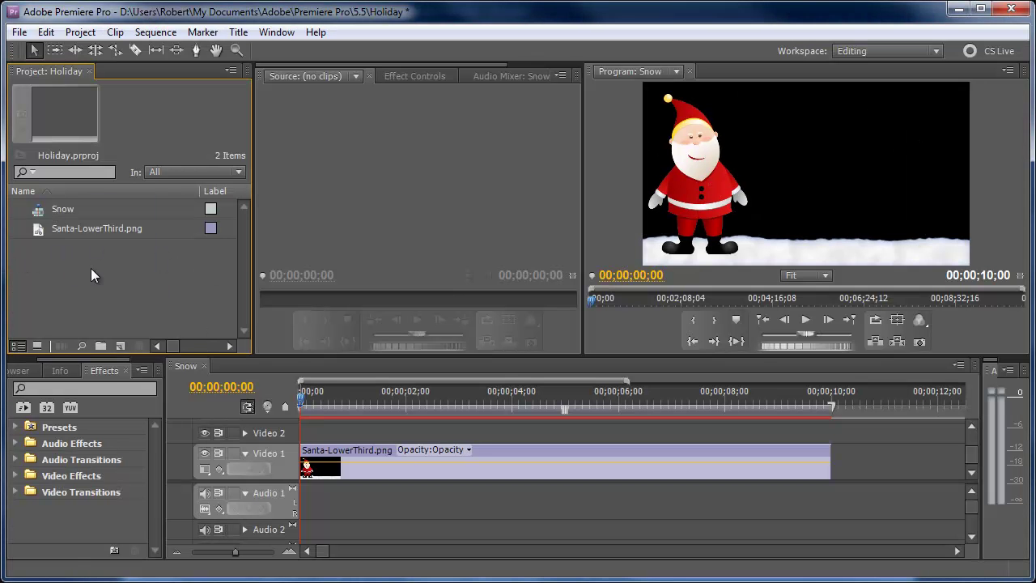
Step: Import snow.mov, place it on Video 2 above Santa-LowerThird.png, and play the result
drag(91, 270, 118, 302)
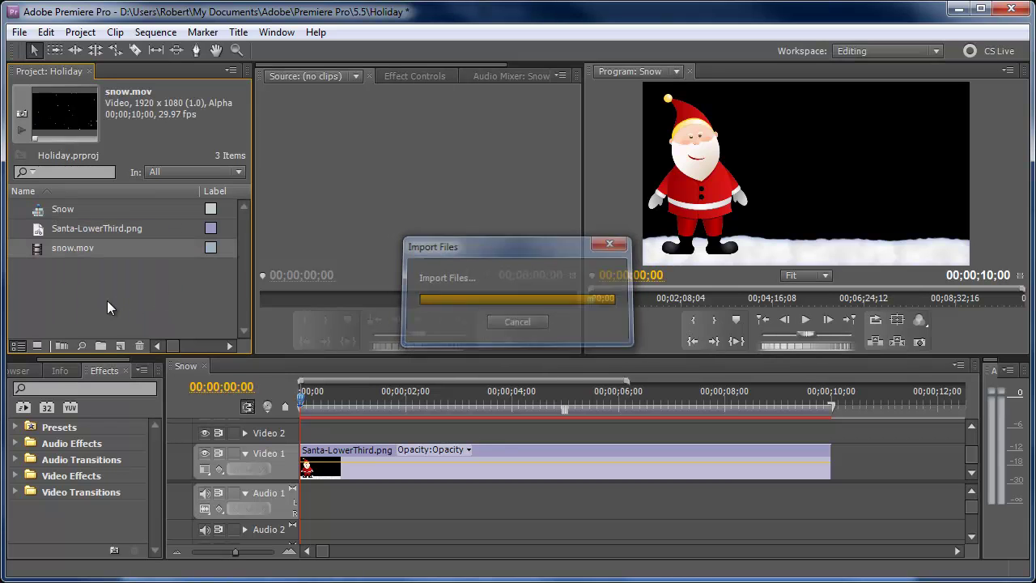
drag(65, 248, 285, 431)
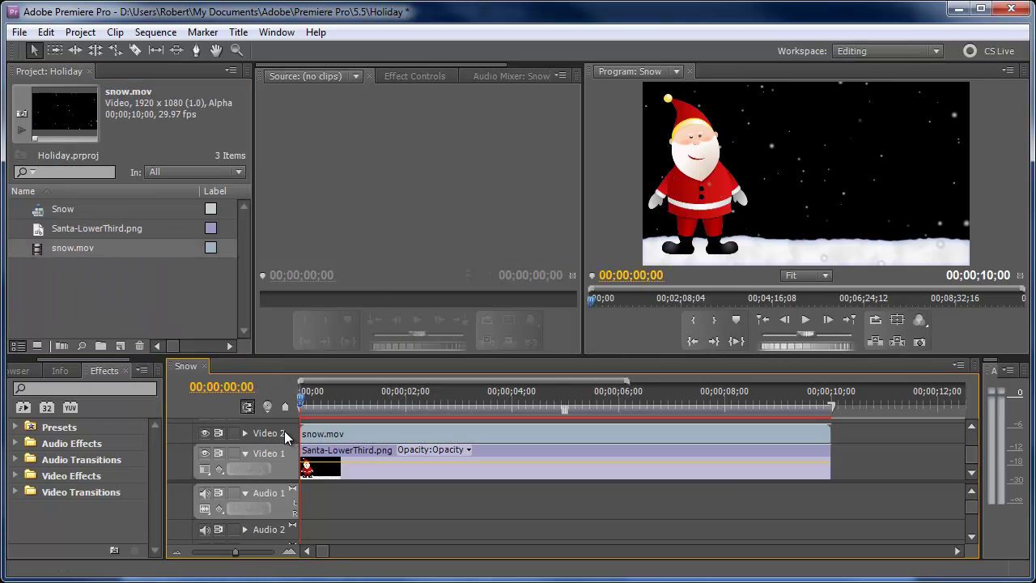
click(805, 319)
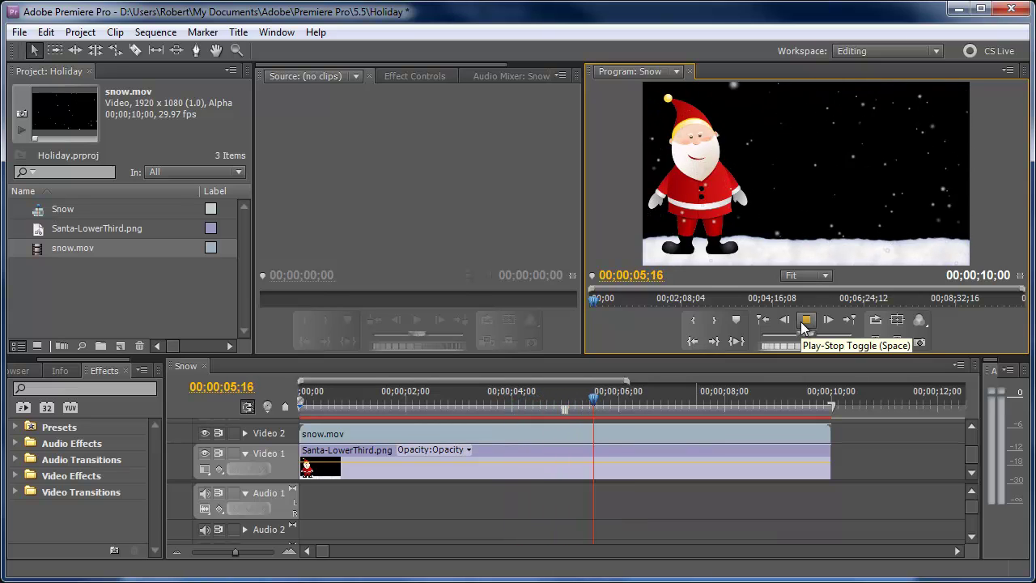
click(805, 321)
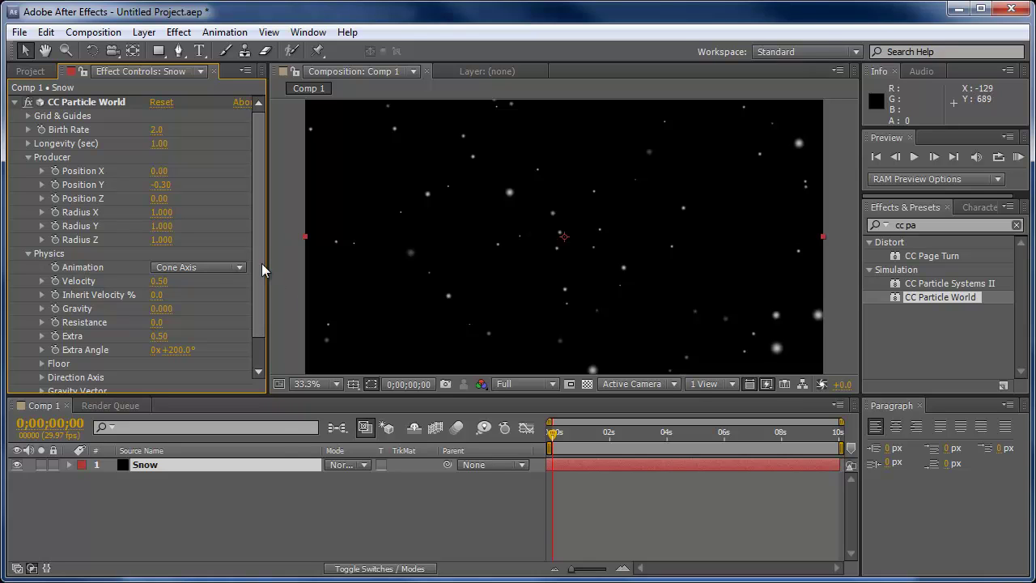
Step: Set the CC Particle World Physics Animation to Twirl and check it with a RAM Preview
click(219, 269)
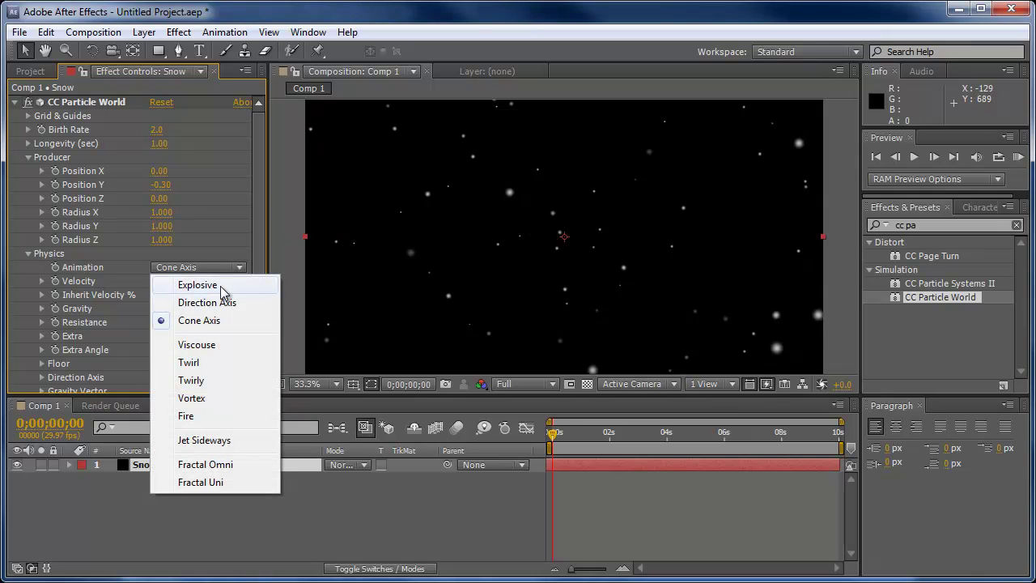
click(213, 362)
click(1018, 157)
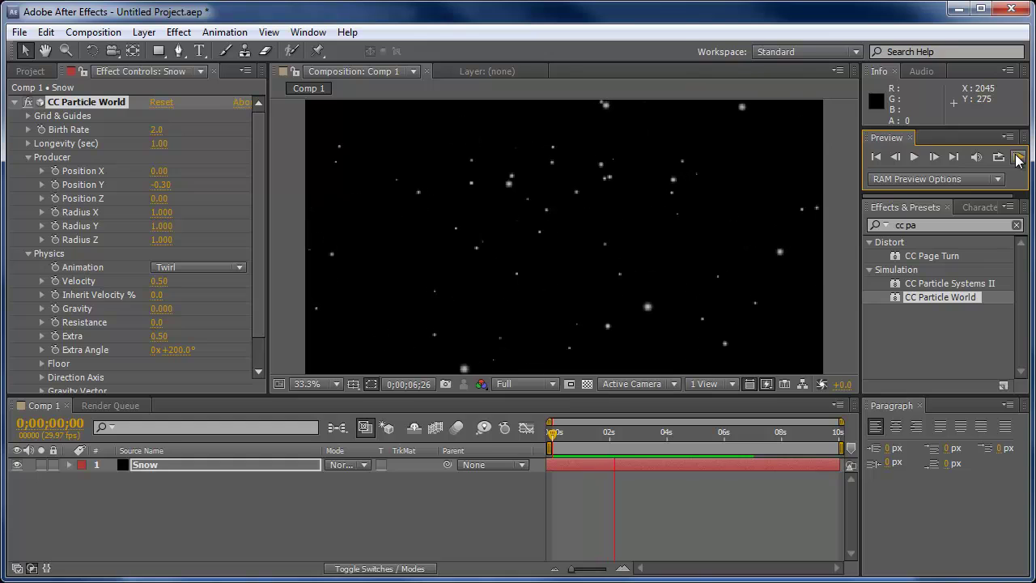
click(922, 253)
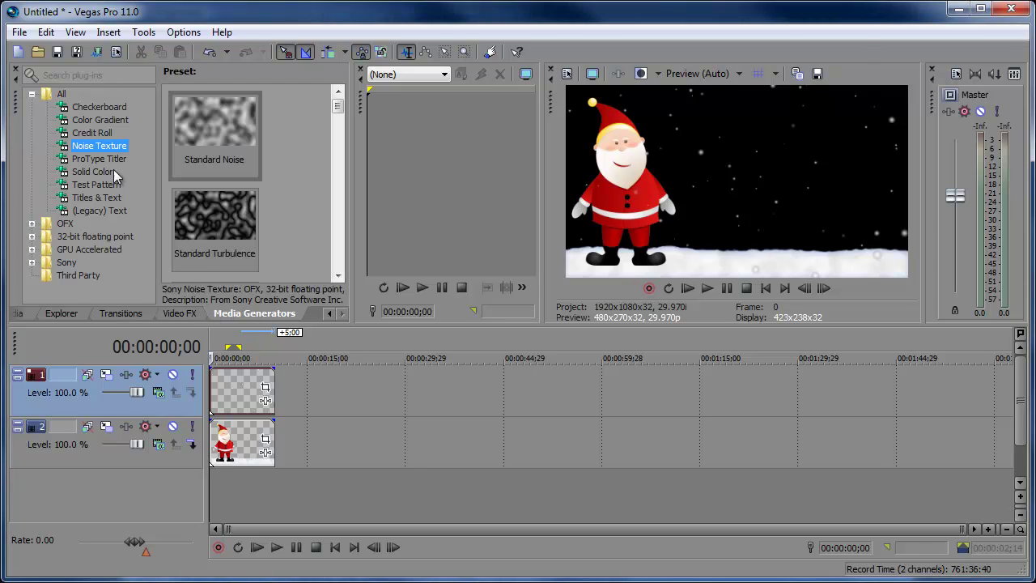
Step: Choose the Standard Noise preset of the Noise Texture generator
click(228, 123)
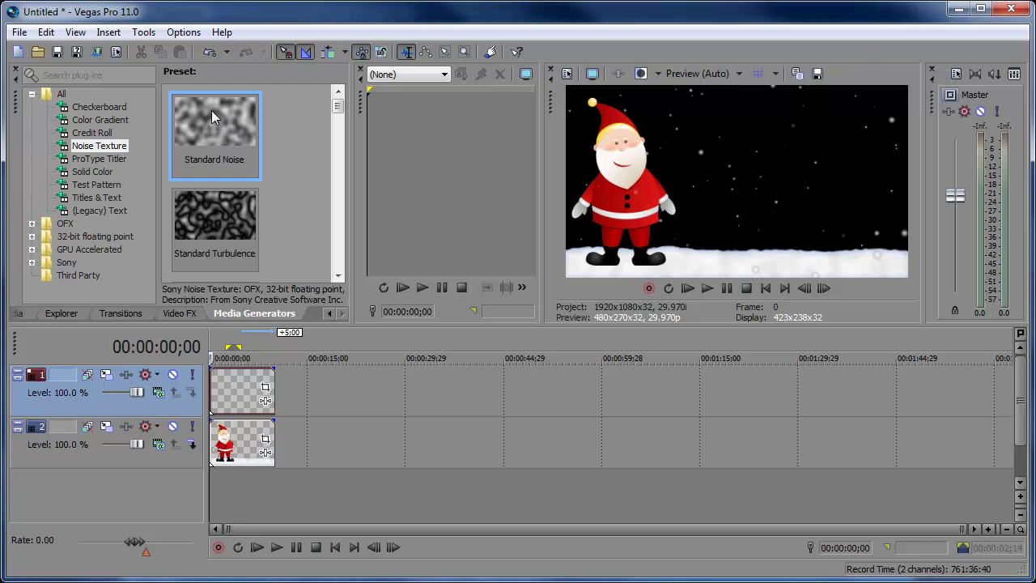